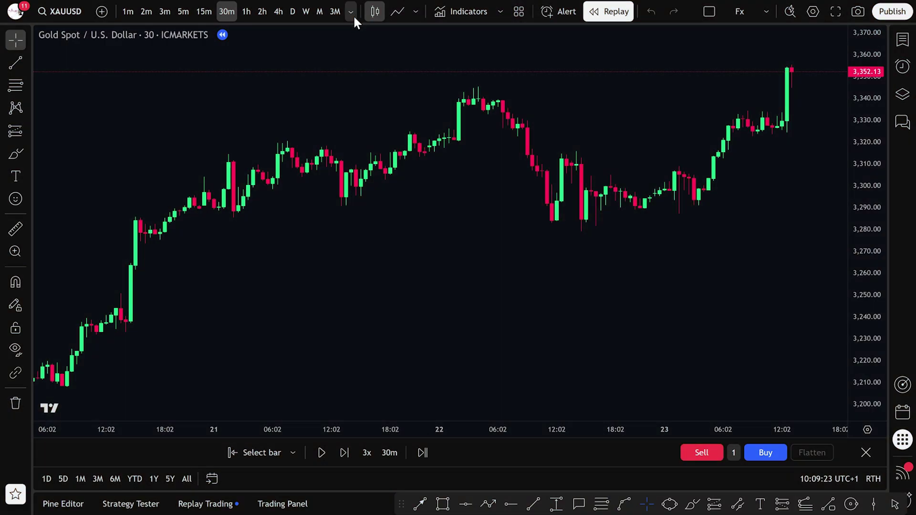
Change the XAUUSD chart interval from 30 minutes to 5 minutes
left_click(353, 12)
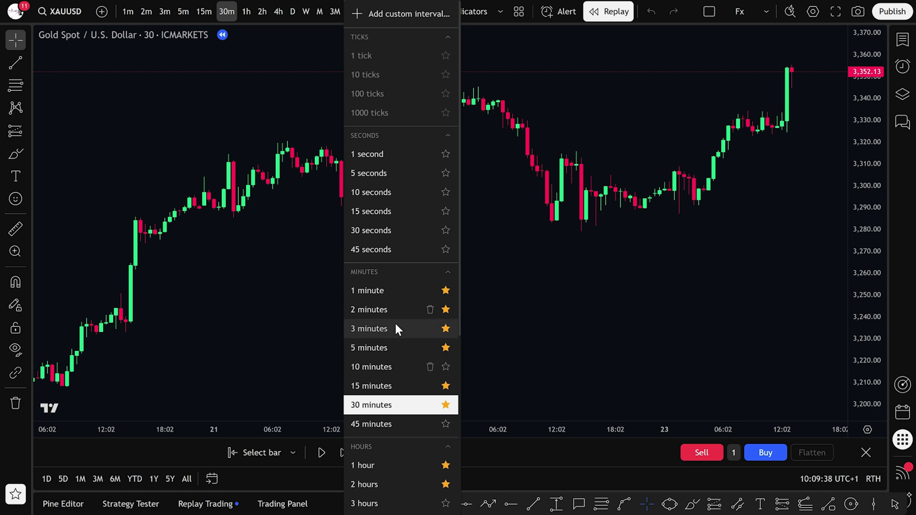
scroll(394, 322, "down", 1)
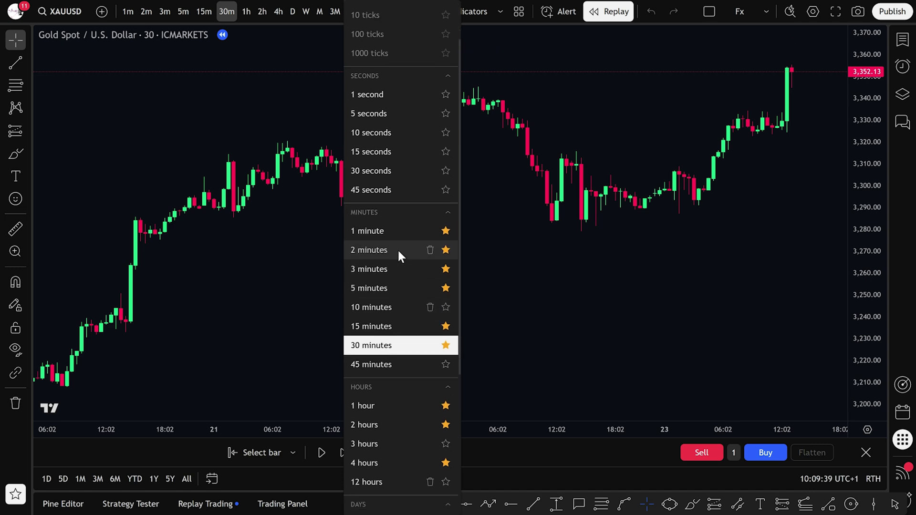
scroll(395, 295, "down", 1)
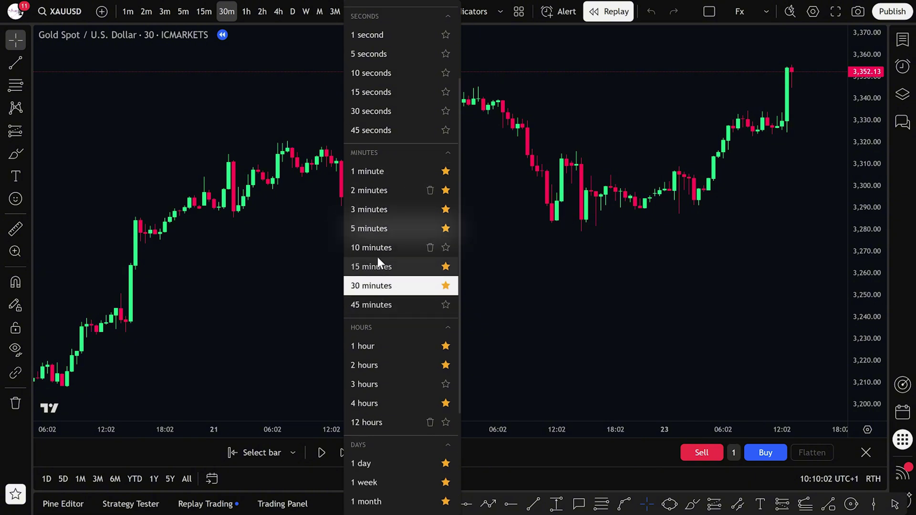
left_click(371, 229)
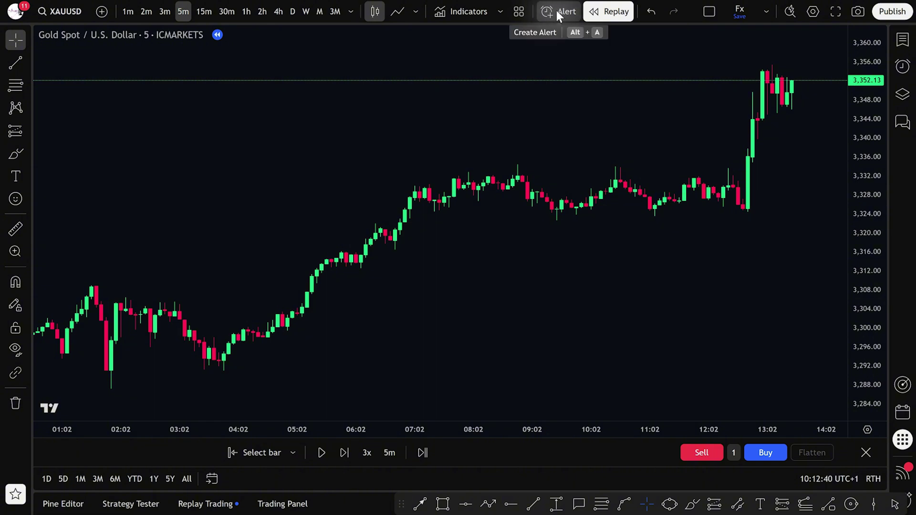
left_click(557, 11)
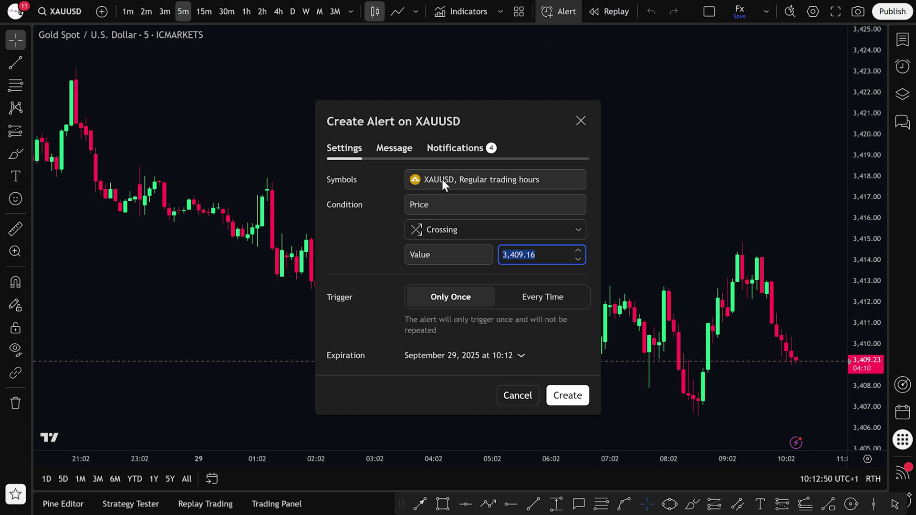
left_click(429, 204)
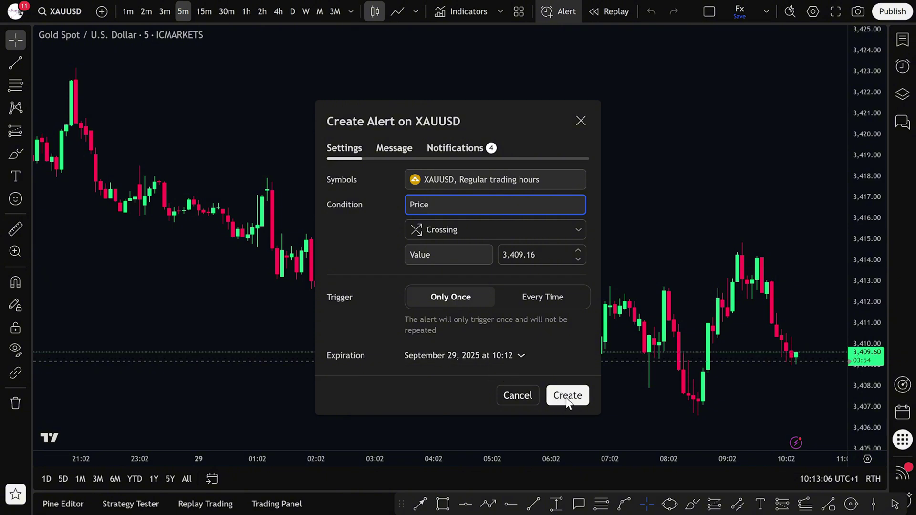
left_click(580, 123)
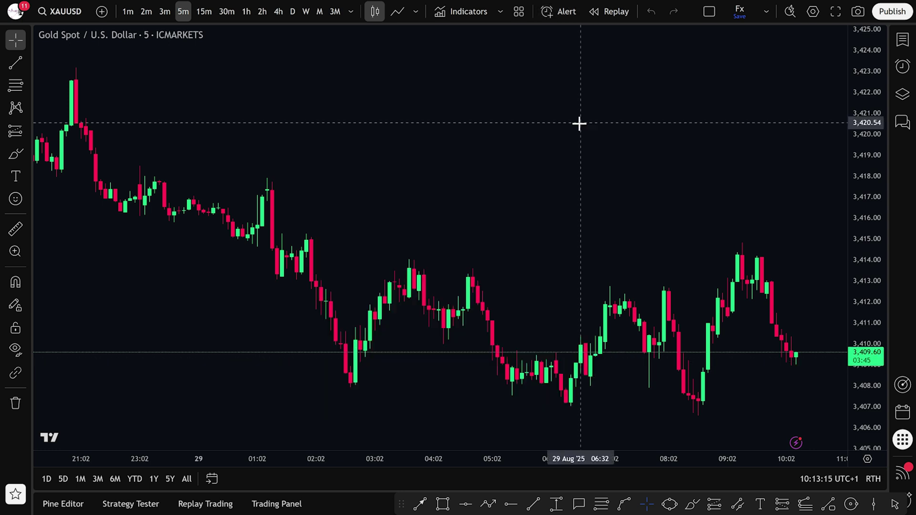
Draw a descending trend line from the 21:02 high to the 04:27 high
left_click(27, 40)
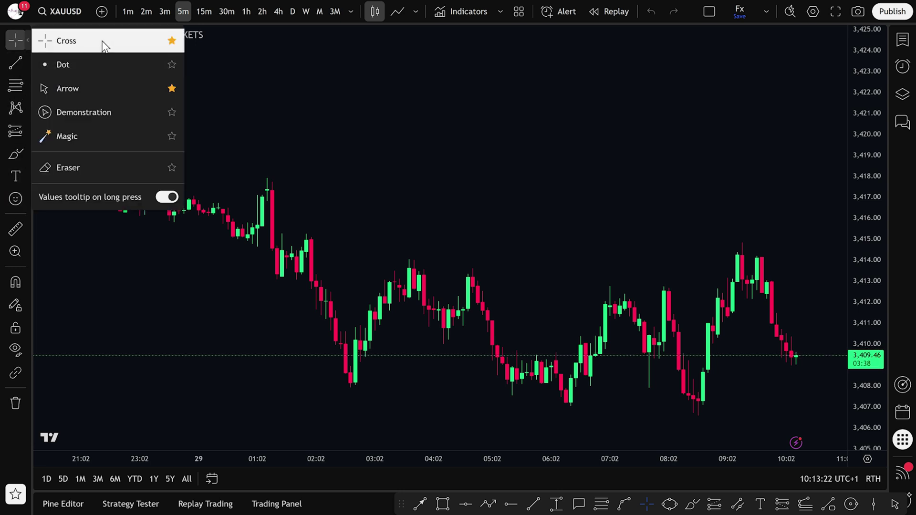
left_click(172, 88)
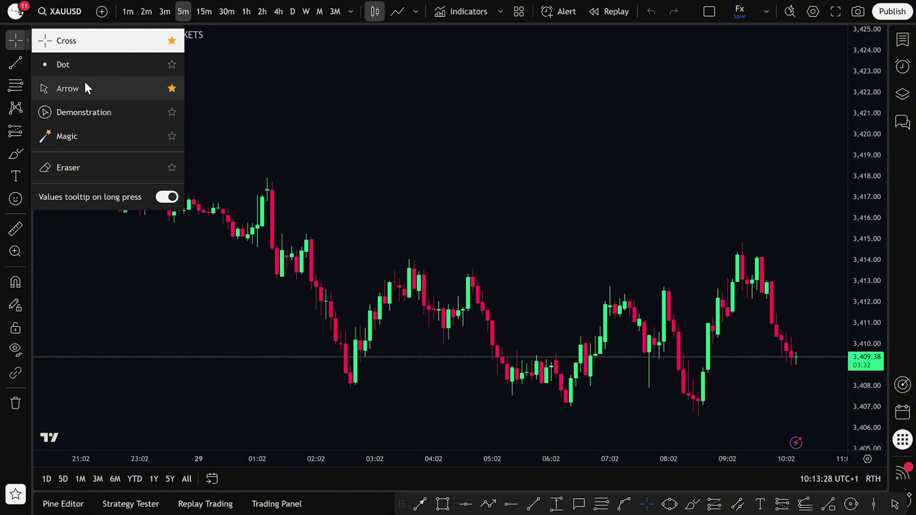
left_click(30, 66)
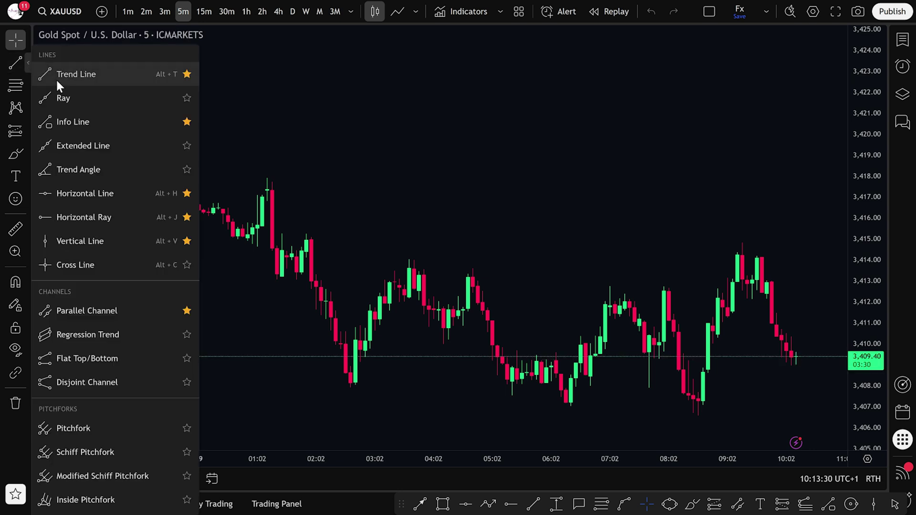
left_click(42, 76)
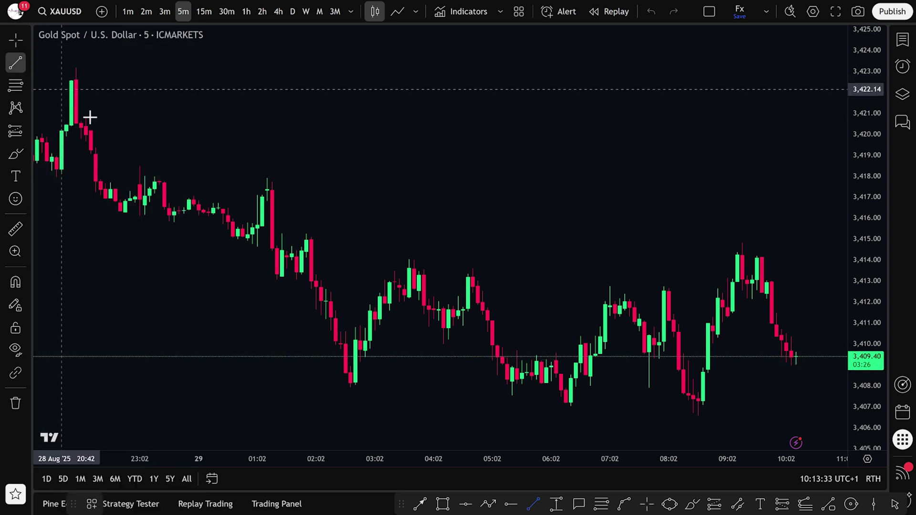
left_click(71, 61)
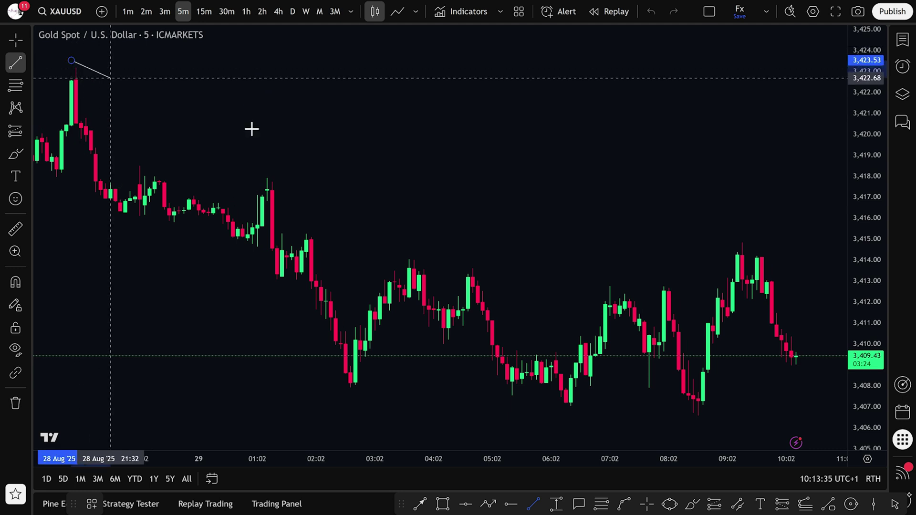
left_click(458, 288)
left_click(608, 210)
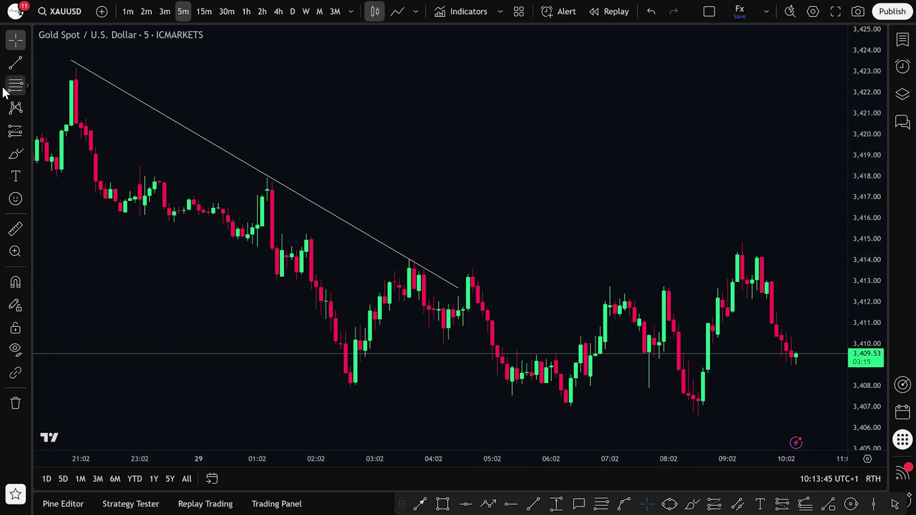
left_click(26, 86)
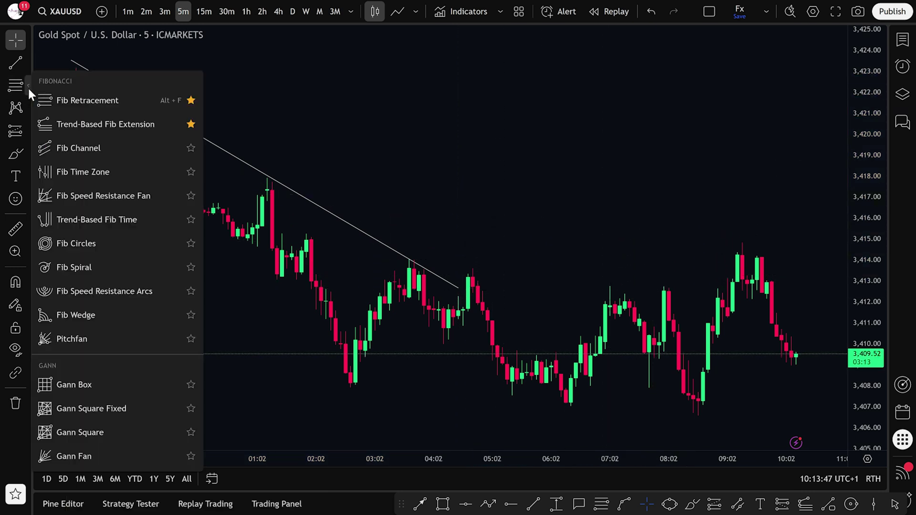
Add a Fib Retracement from the 02:32 low up to 3,414.06
left_click(94, 103)
left_click(347, 387)
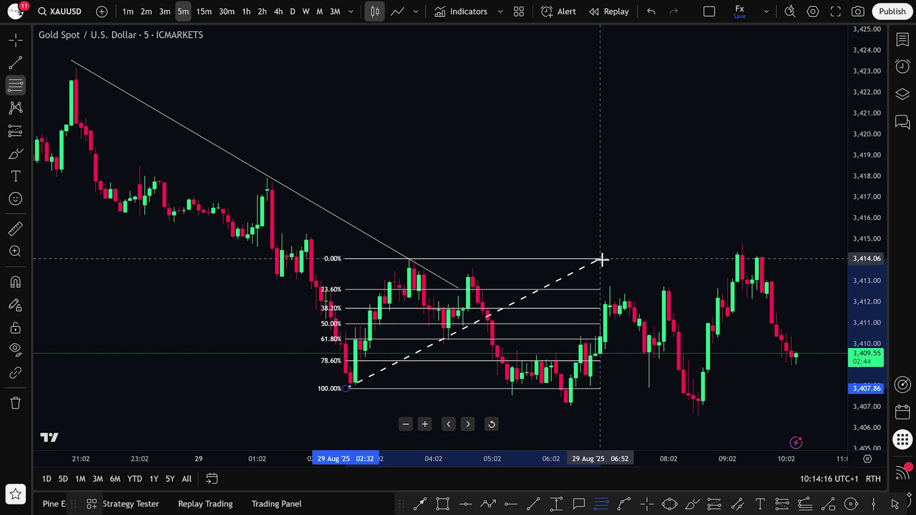
left_click(605, 259)
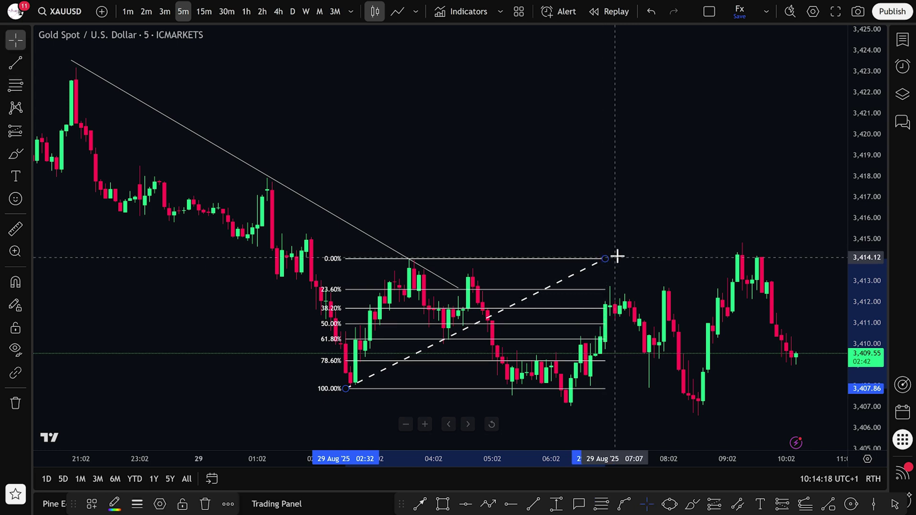
Sketch three freehand brush curves above the candles, then return to the Cross cursor
left_click(25, 154)
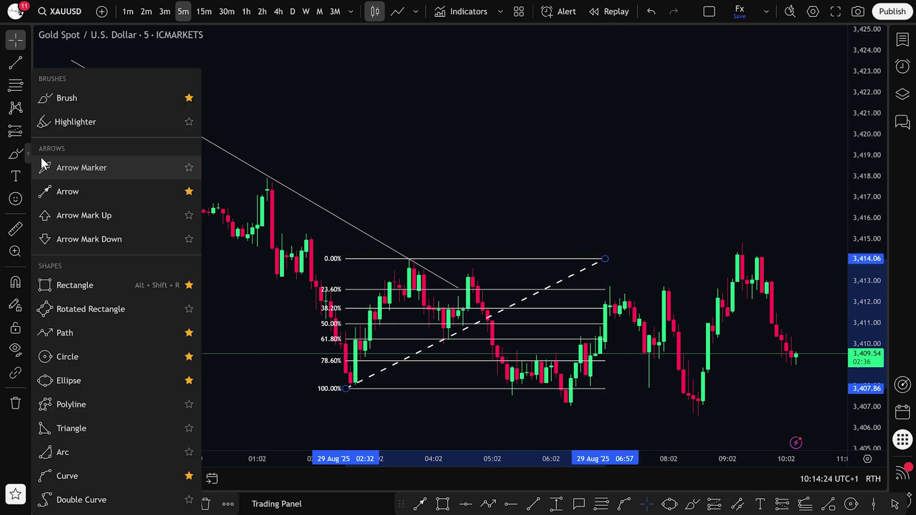
left_click(62, 99)
left_click_drag(361, 137, 523, 164)
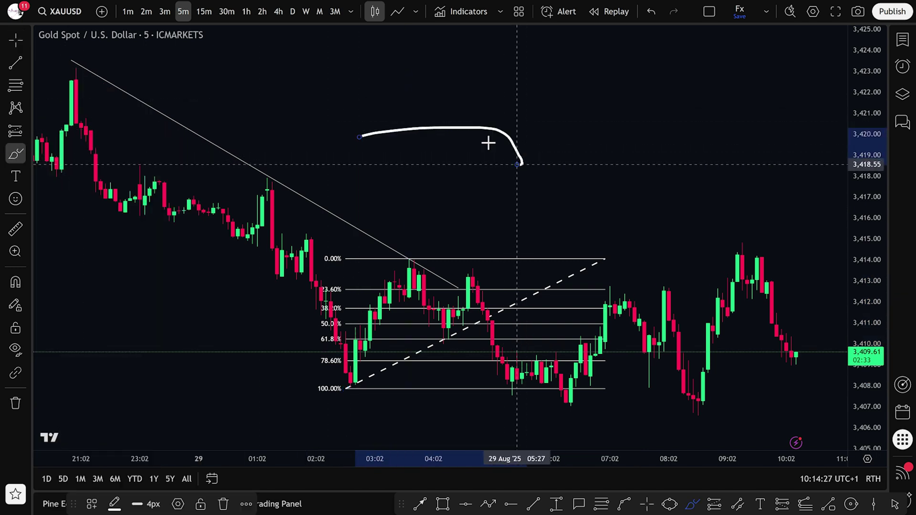
left_click_drag(416, 73, 600, 170)
mouse_move(549, 58)
left_mouse_down()
mouse_move(599, 76)
mouse_move(634, 144)
left_mouse_up()
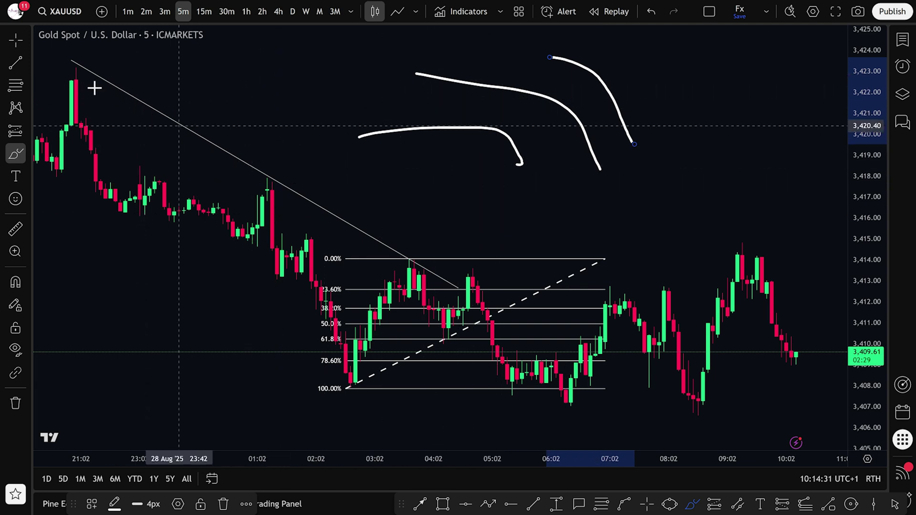
left_click(16, 41)
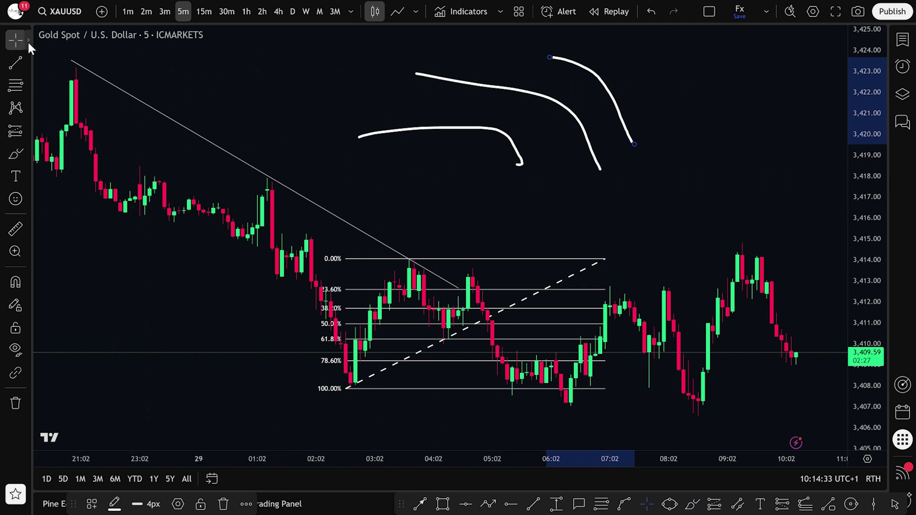
left_click(28, 41)
left_click(71, 44)
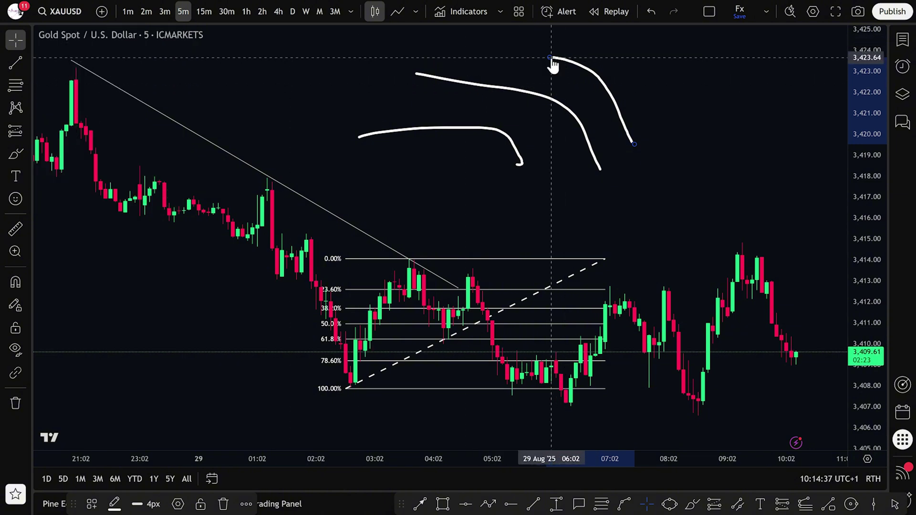
Delete the three freehand brush strokes from the chart
key("Delete")
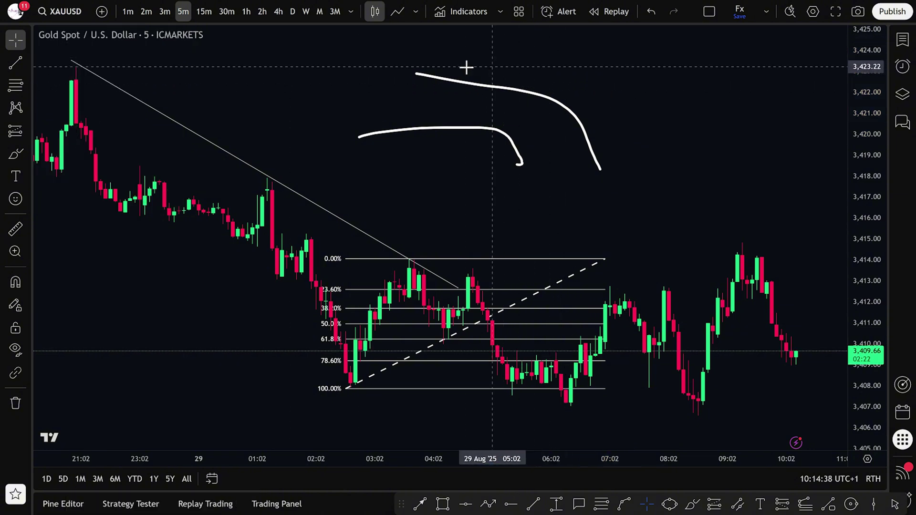
left_click(418, 75)
key("Delete")
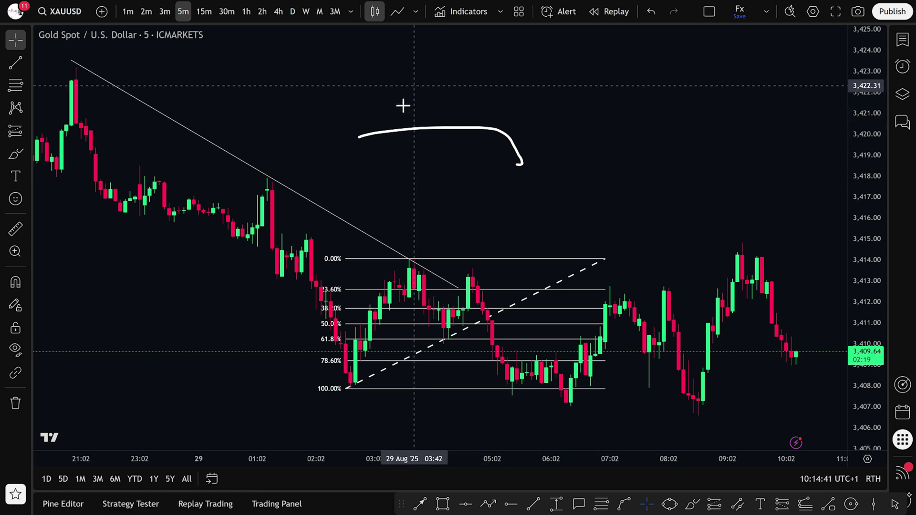
left_click(361, 138)
key("Delete")
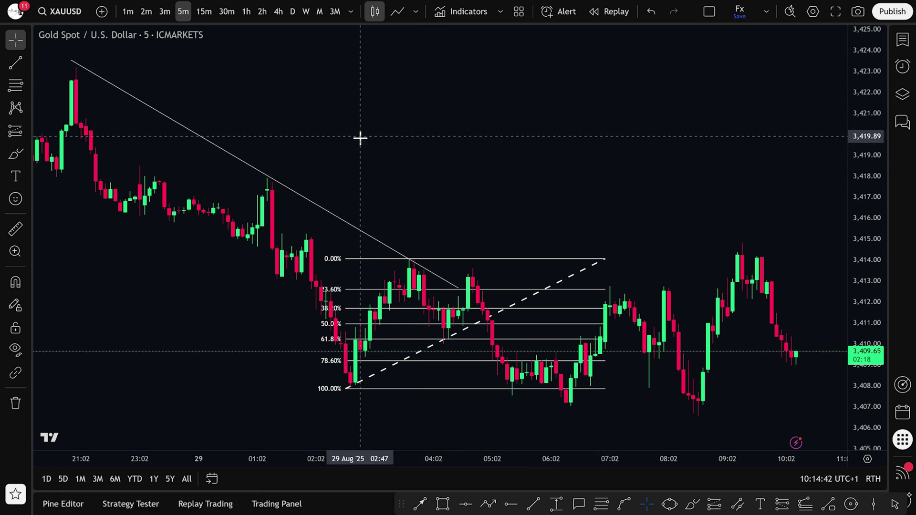
Delete the descending trend line and the Fib retracement
left_click(313, 206)
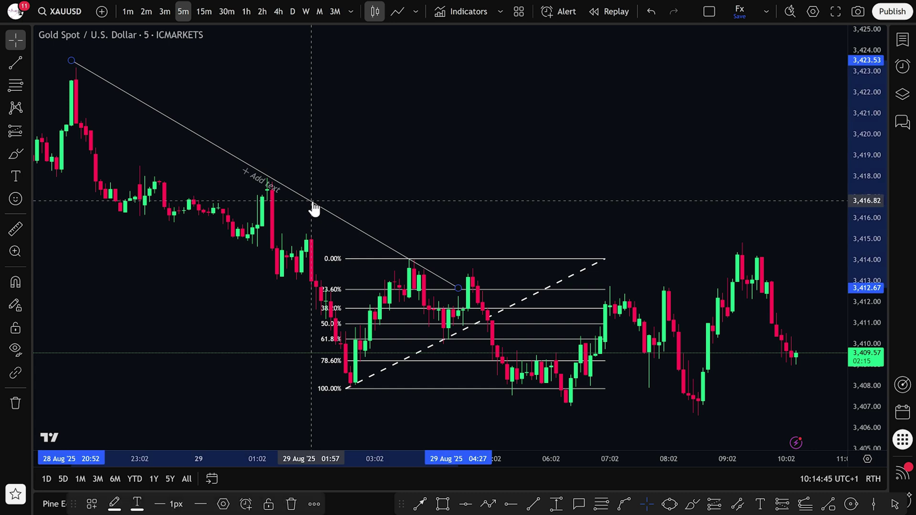
key("Delete")
left_click(434, 260)
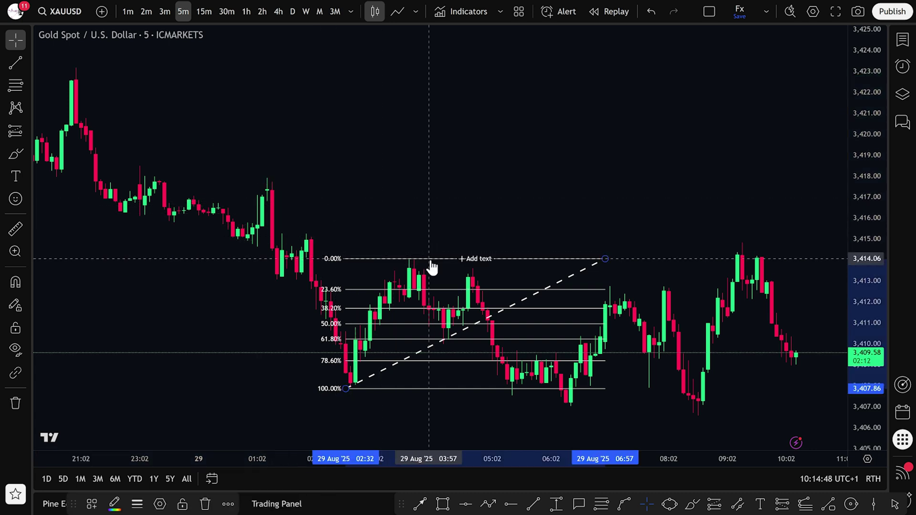
mouse_move(73, 503)
left_mouse_down()
mouse_move(92, 378)
mouse_move(80, 308)
left_mouse_up()
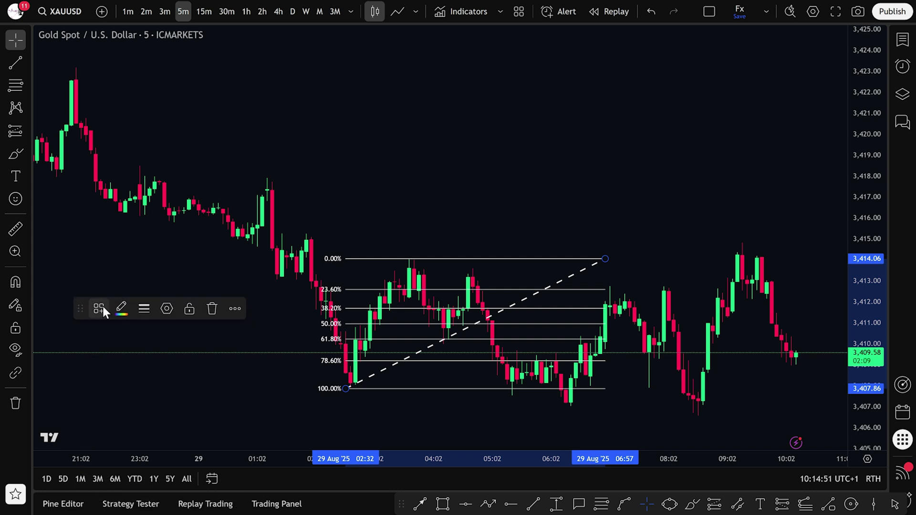
left_click(212, 309)
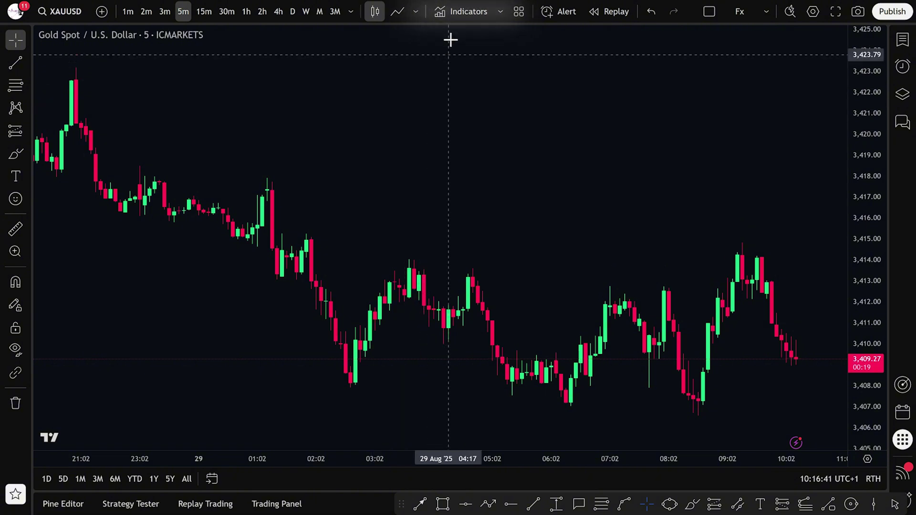
Search indicators for 'ema' and add Moving Average Exponential twice
left_click(458, 15)
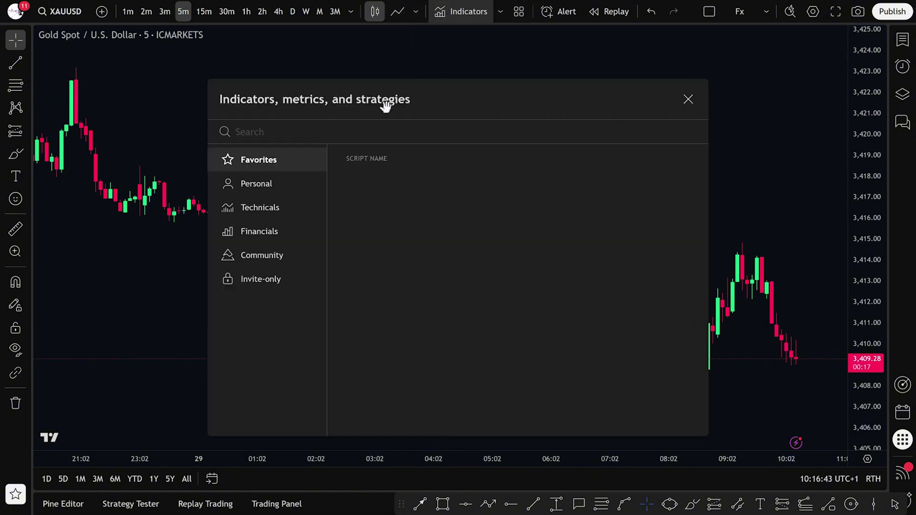
type("ema")
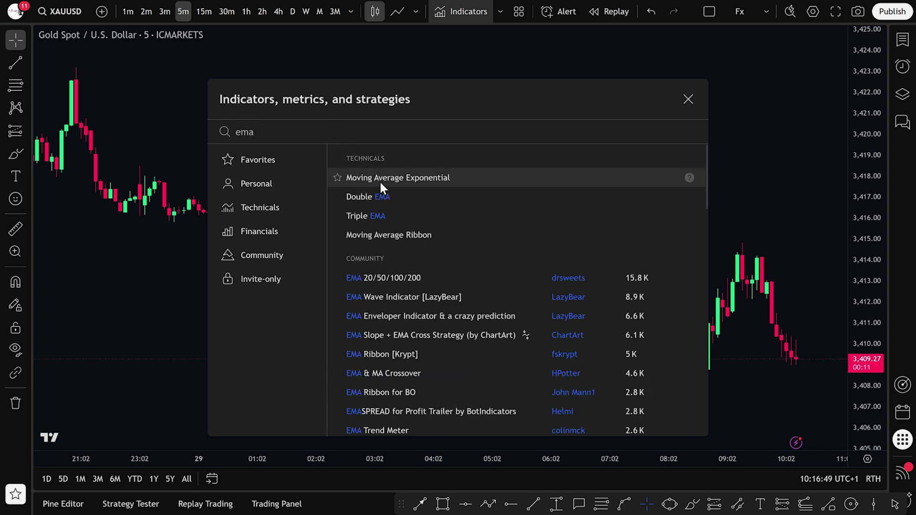
left_click(410, 182)
left_click(413, 181)
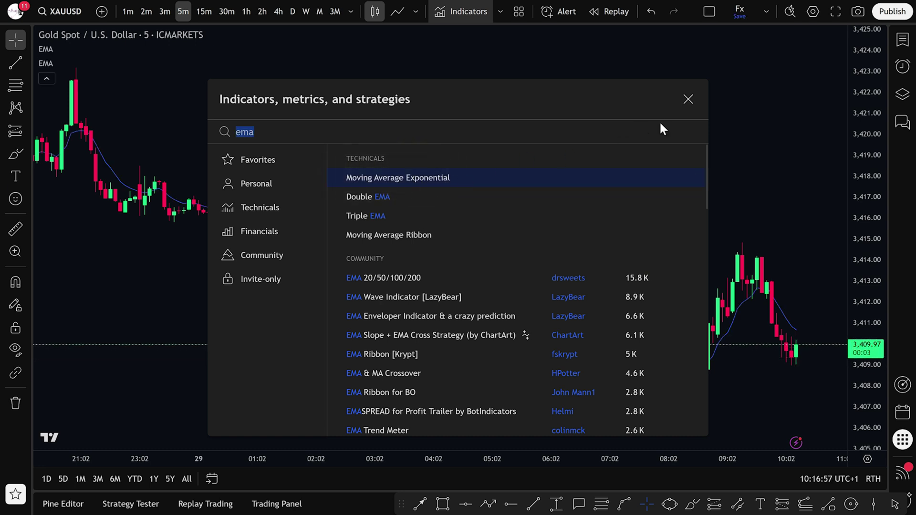
left_click(687, 99)
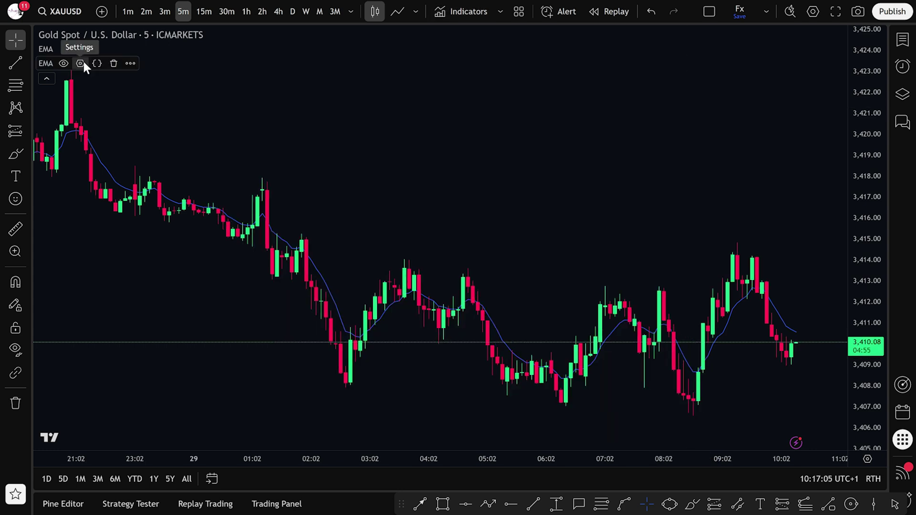
Set the first EMA to length 9, drawn as a thicker white line
mouse_move(42, 51)
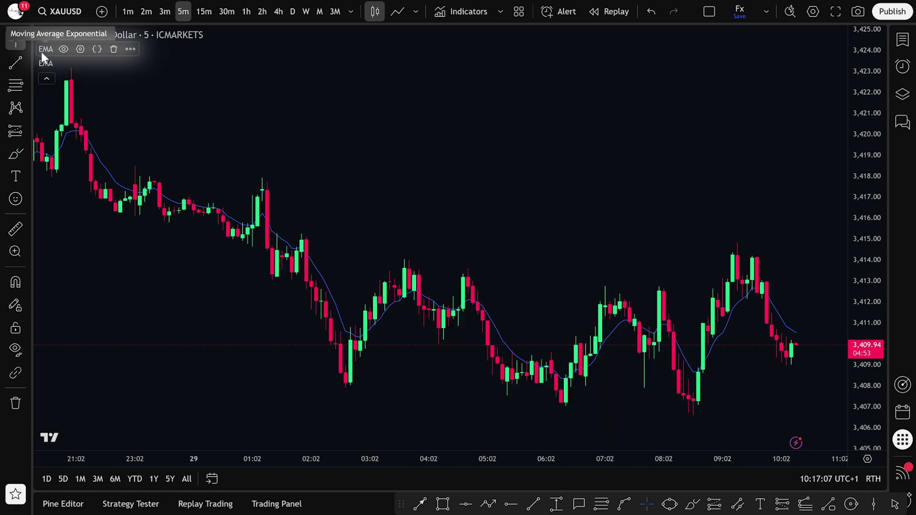
left_click(80, 51)
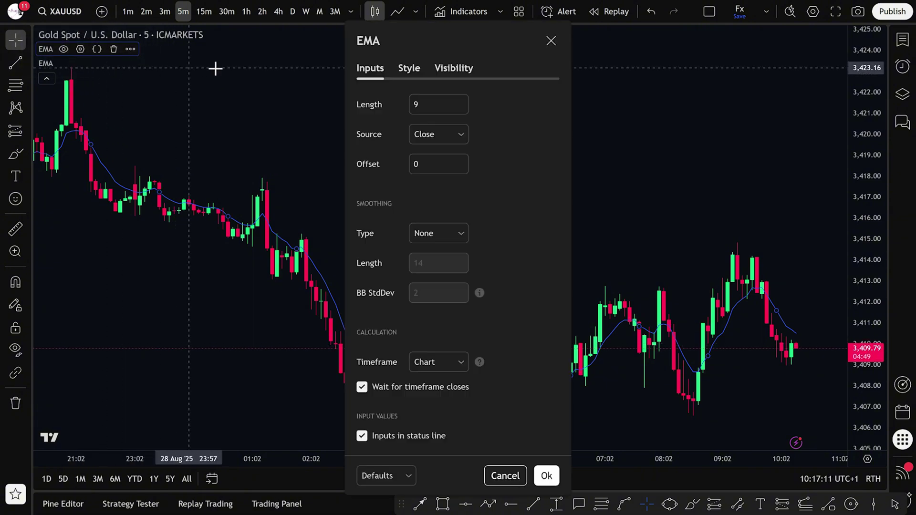
left_click(435, 106)
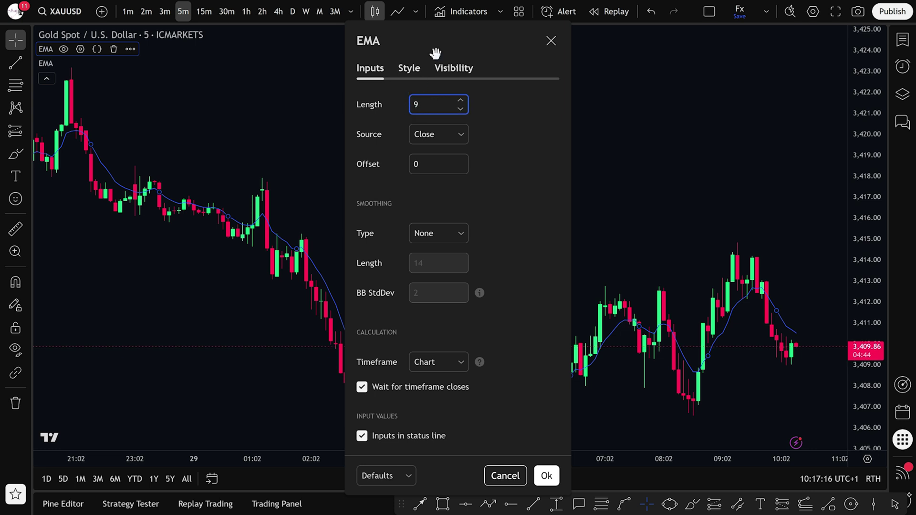
left_click(411, 72)
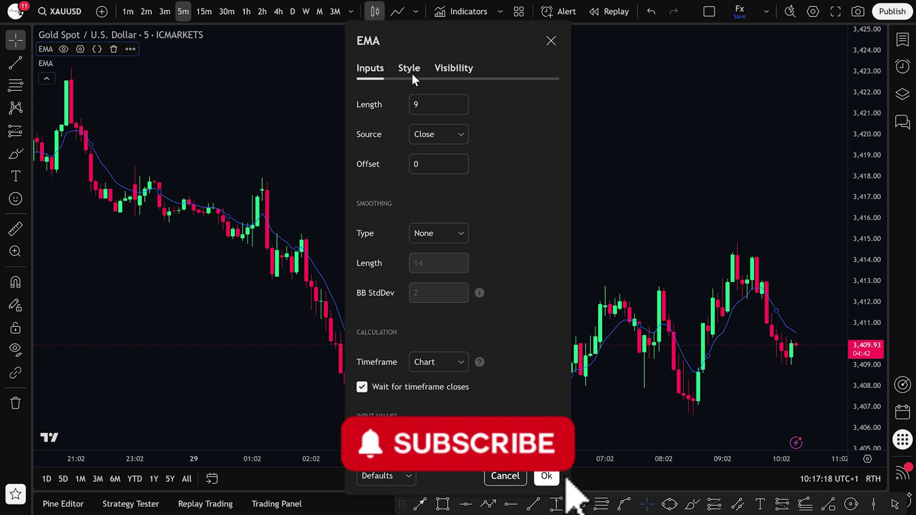
left_click(423, 101)
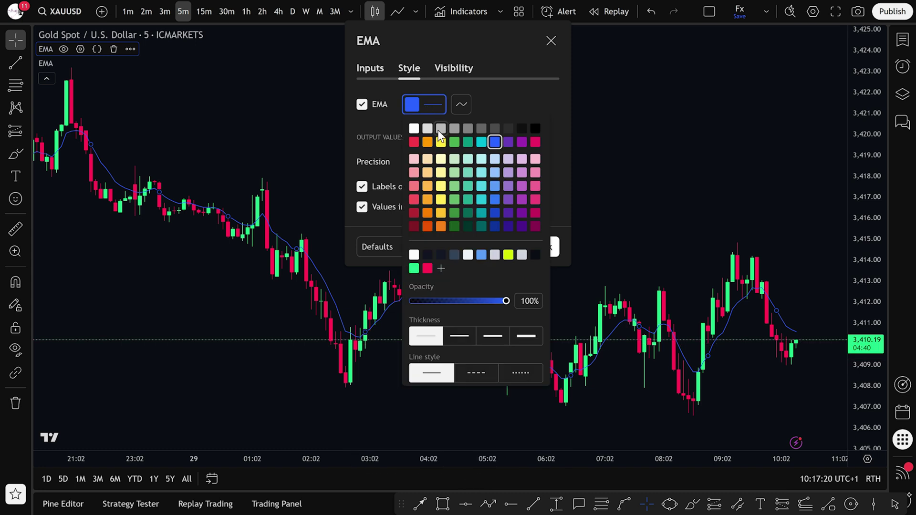
left_click(414, 129)
left_click(483, 106)
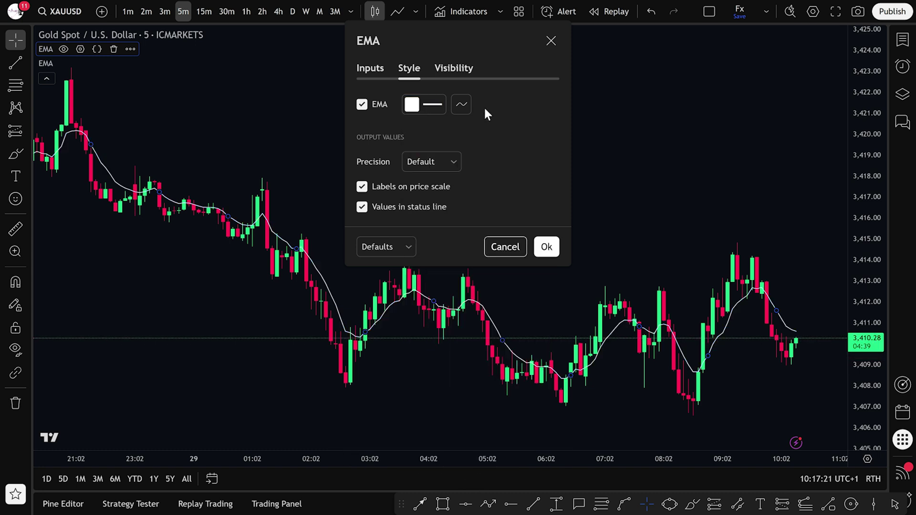
left_click(423, 104)
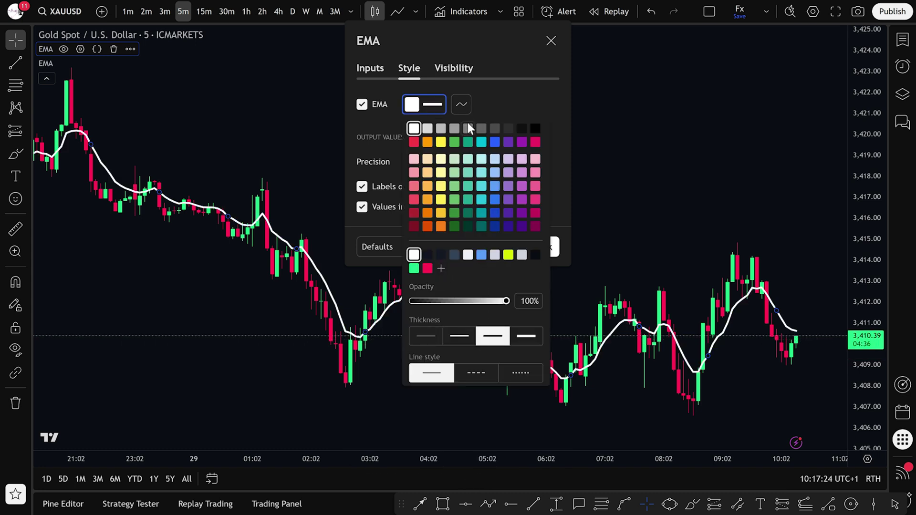
left_click(482, 108)
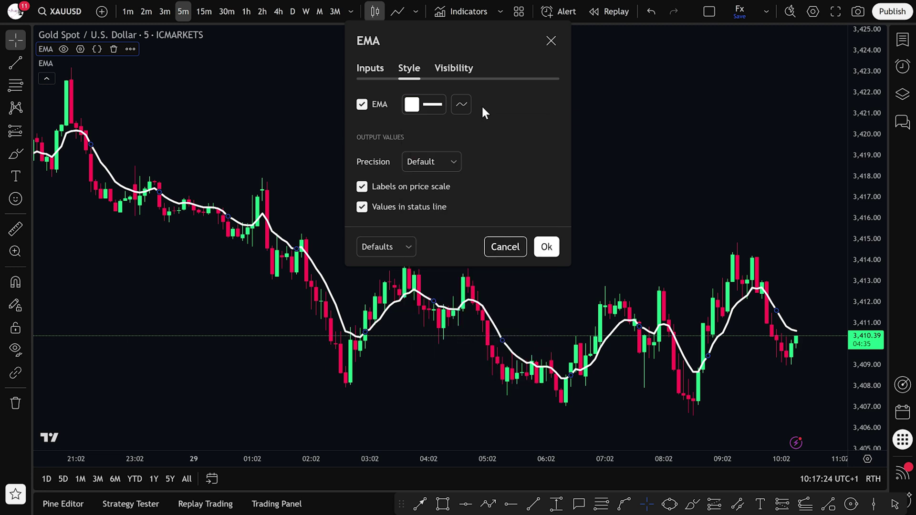
left_click(539, 247)
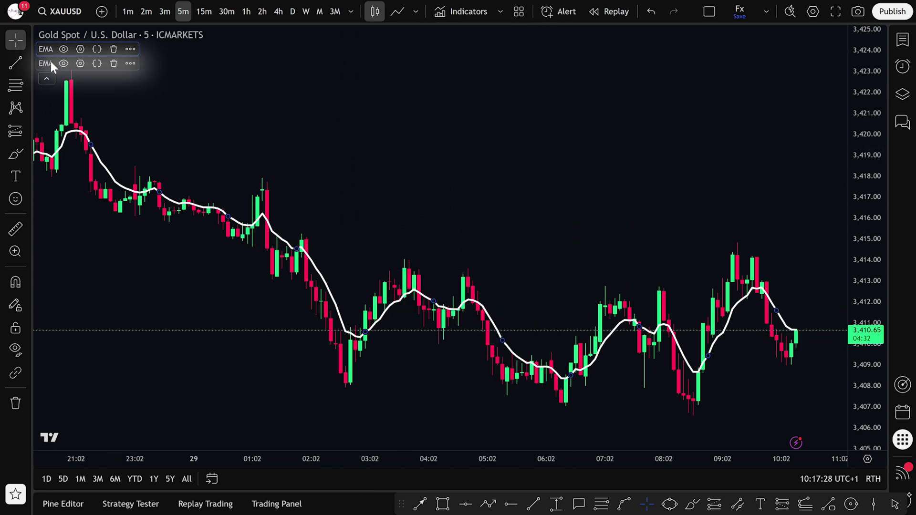
Keep the second EMA at length 9 and blue, with line thickness 3
left_click(78, 64)
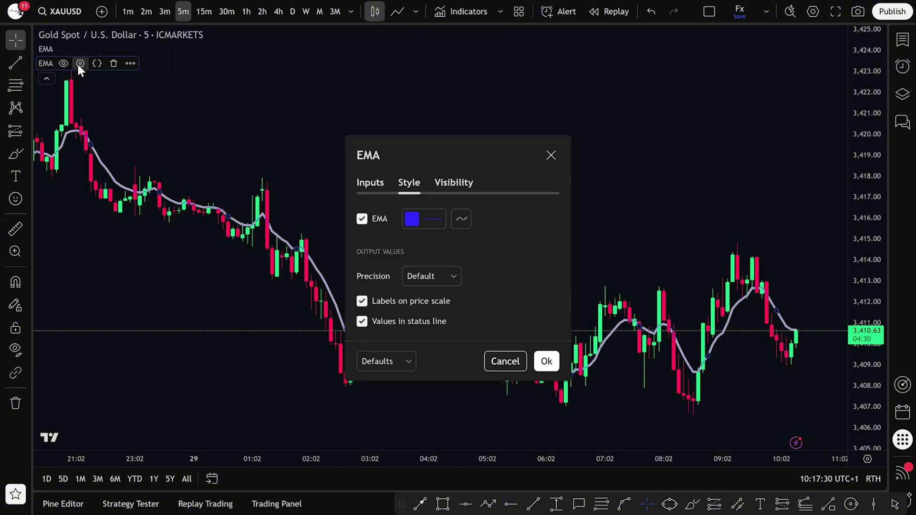
left_click(379, 183)
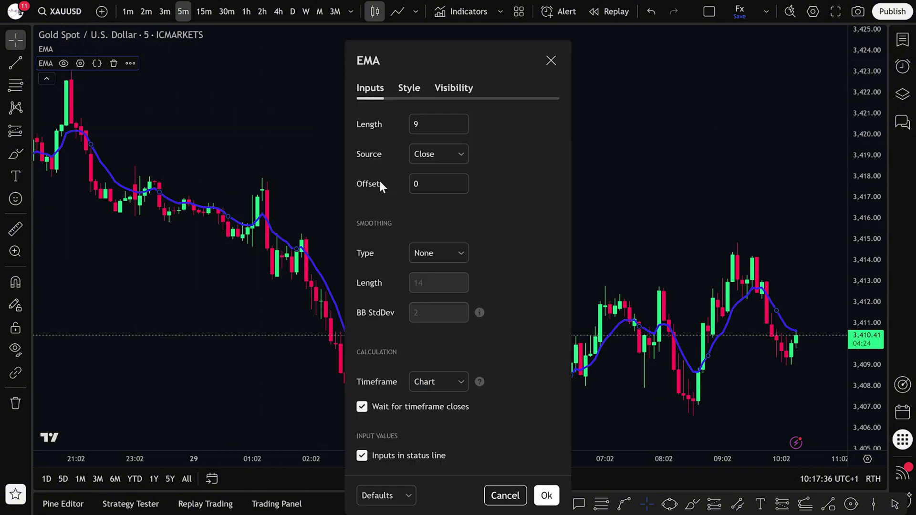
left_click(425, 124)
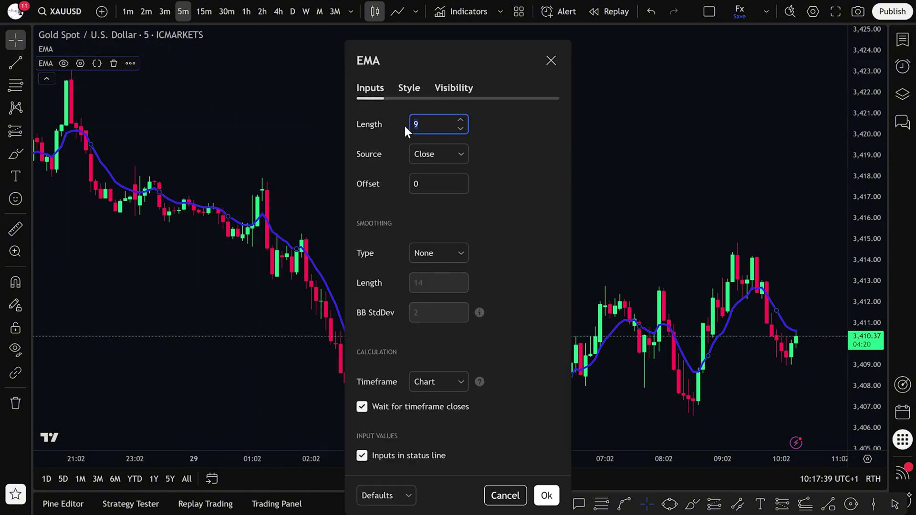
left_click(409, 88)
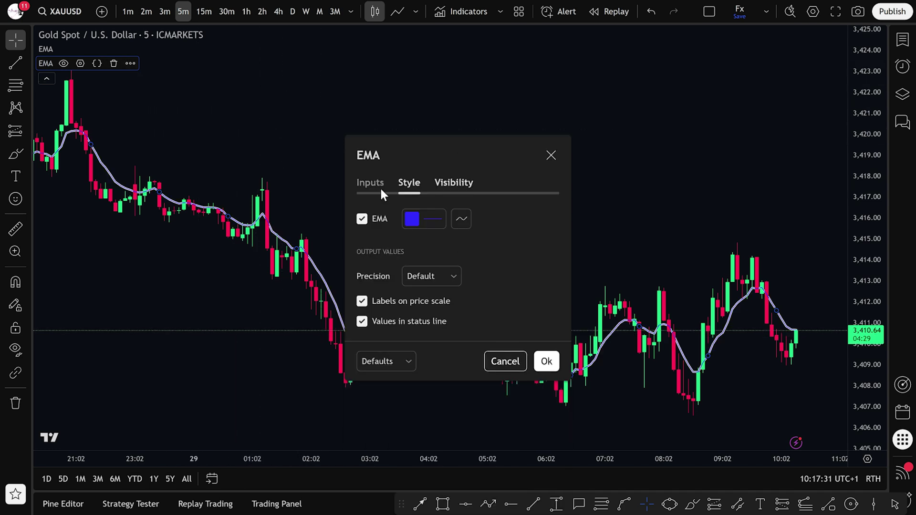
left_click(424, 219)
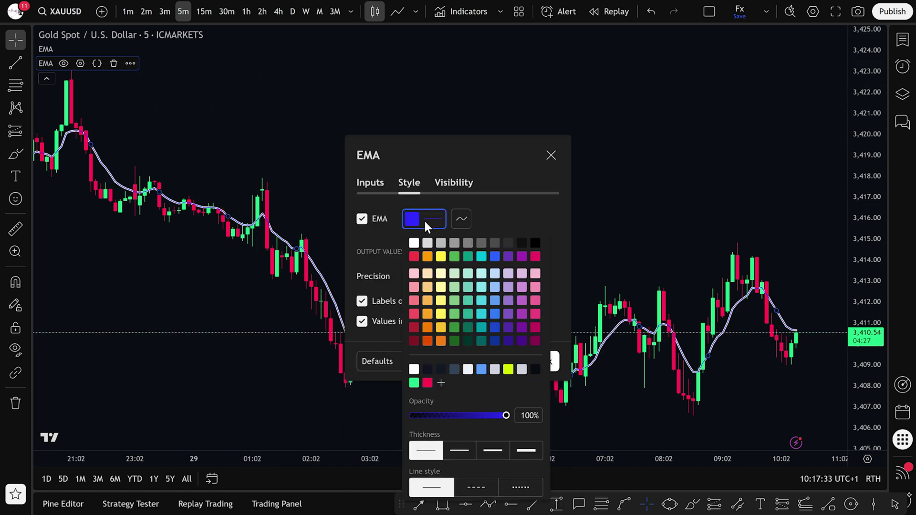
left_click(491, 451)
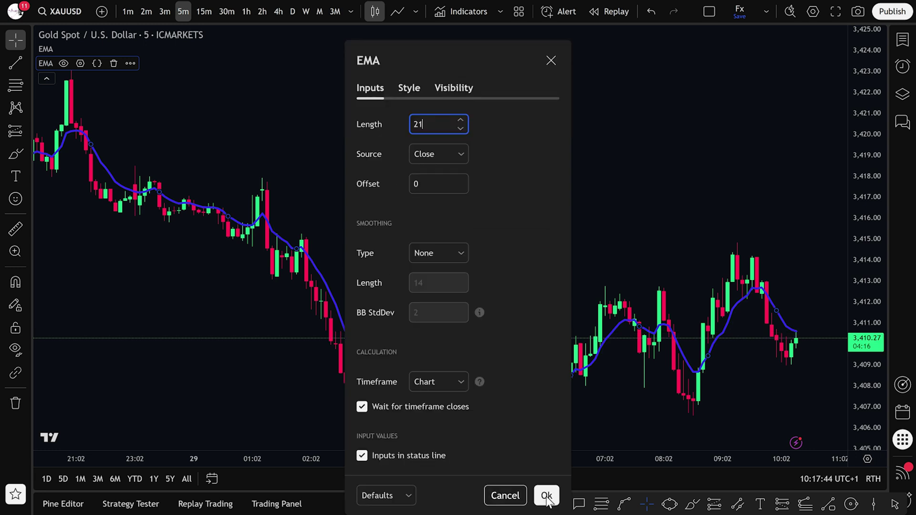
left_click(545, 495)
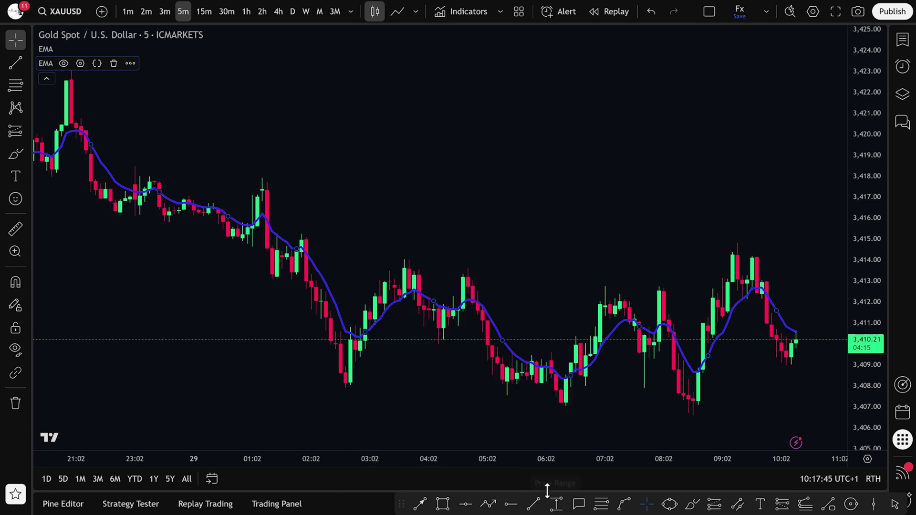
Pan back to earlier 28 Aug candles and stretch the price axis to fit them
scroll(505, 235, "left", 5)
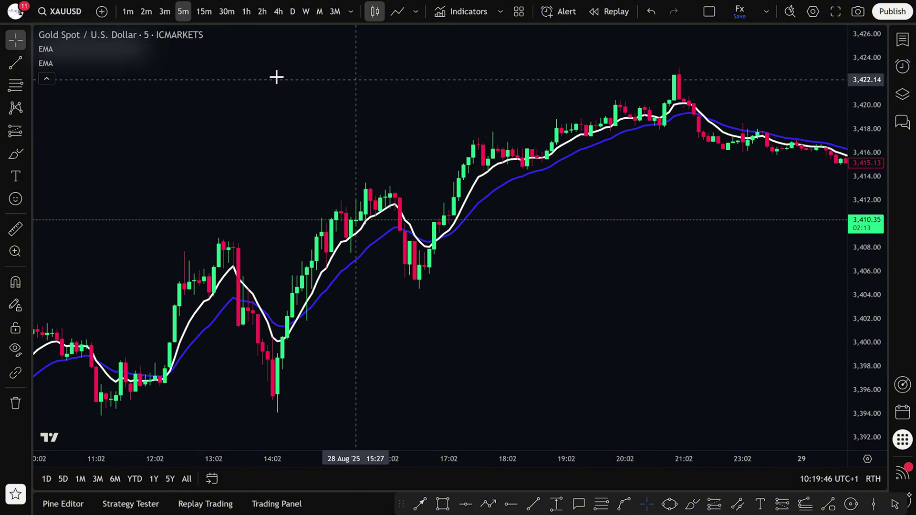
mouse_move(50, 65)
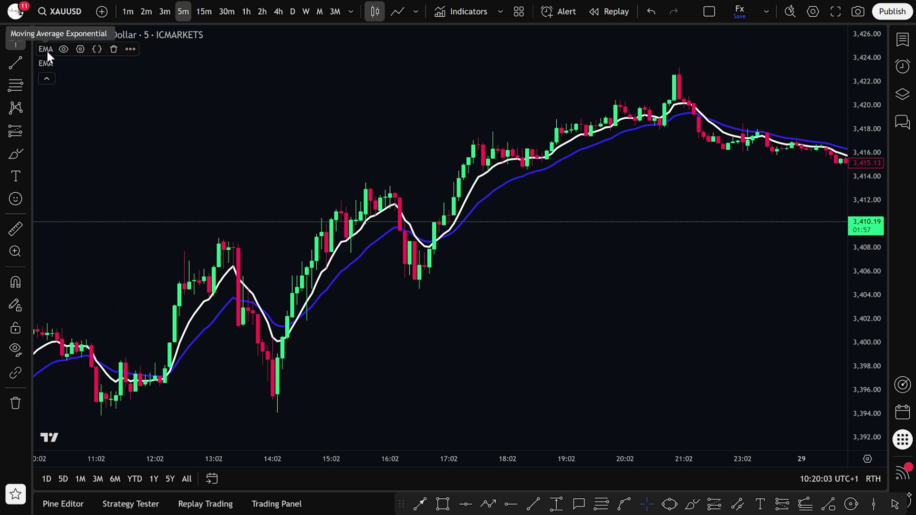
scroll(264, 202, "up", 2)
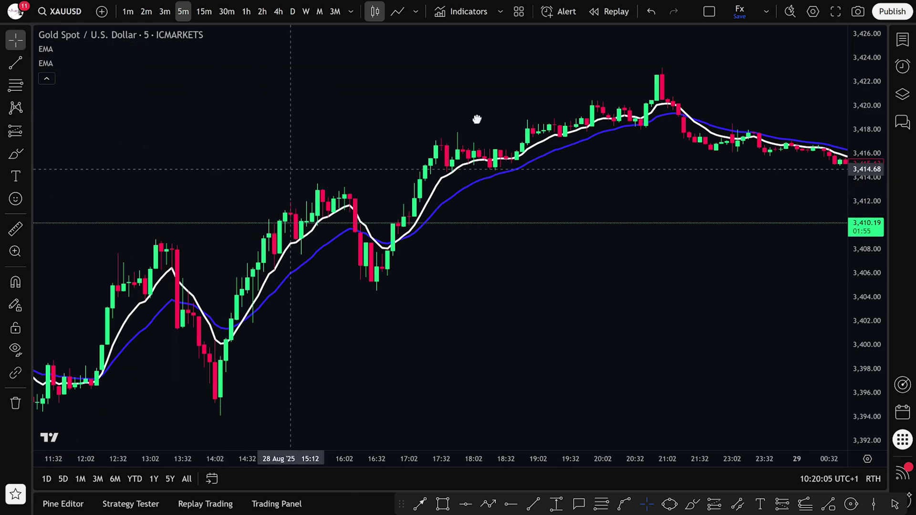
left_click_drag(476, 118, 568, 102)
scroll(563, 108, "up", 3)
left_click_drag(456, 121, 595, 119)
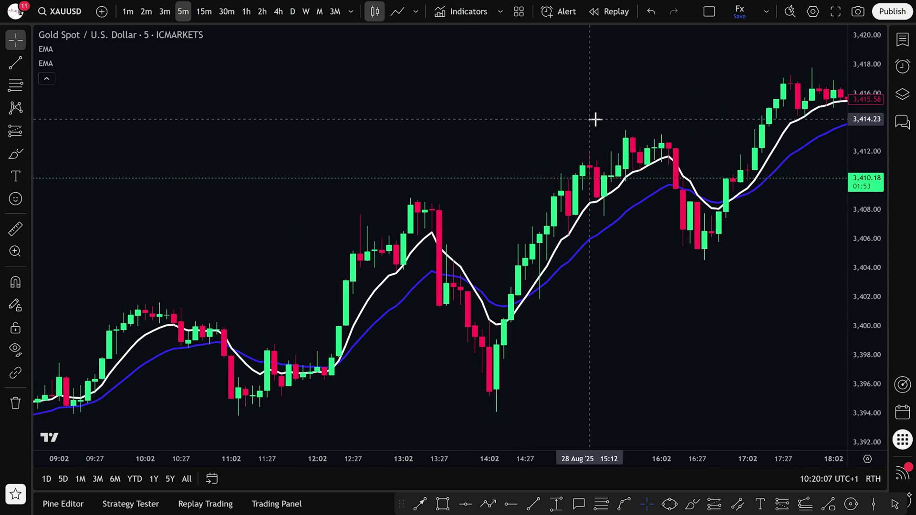
left_click_drag(854, 107, 855, 148)
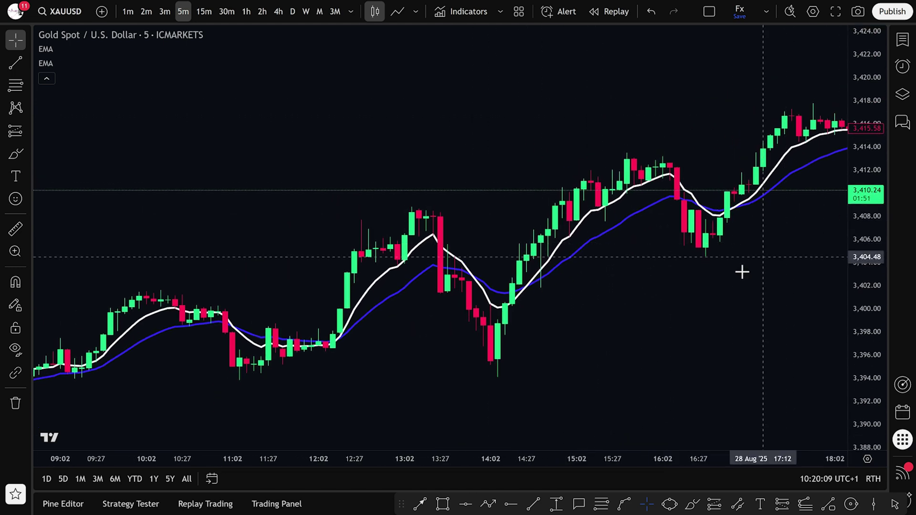
scroll(737, 271, "up", 2)
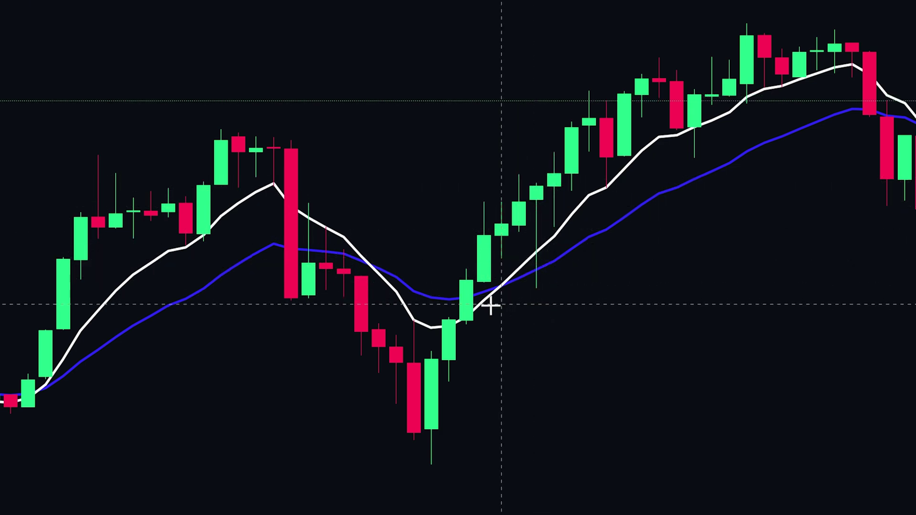
Place a long position at the crossover candle, lower the stop, raise the target to 6.36, and widen the box
left_click(554, 181)
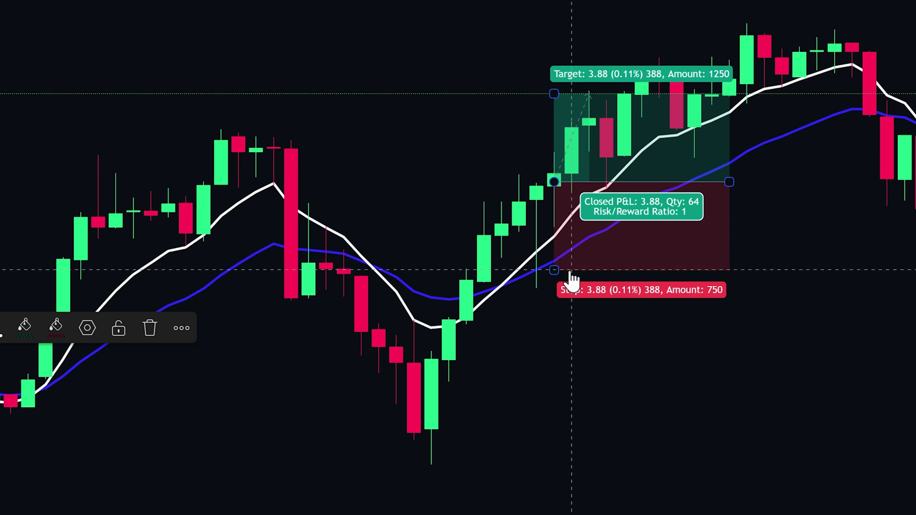
left_click_drag(555, 270, 554, 297)
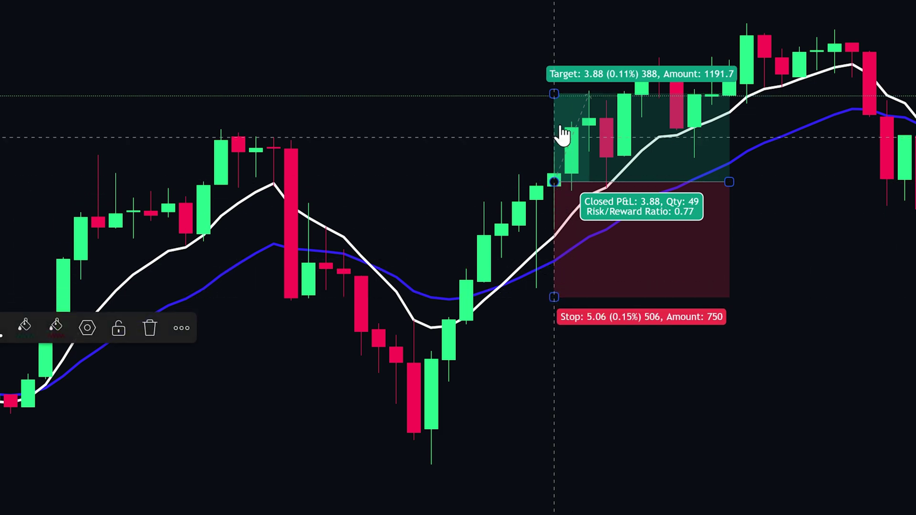
left_click_drag(554, 93, 554, 36)
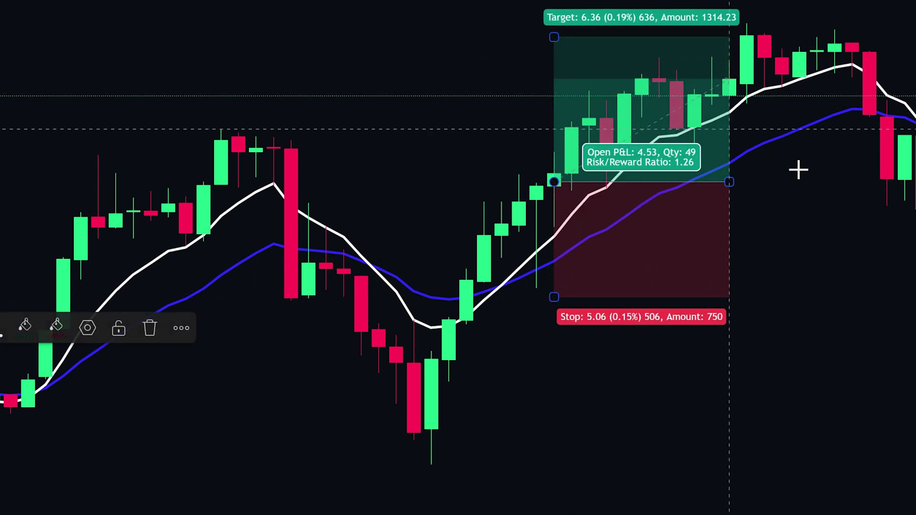
left_click_drag(729, 181, 799, 182)
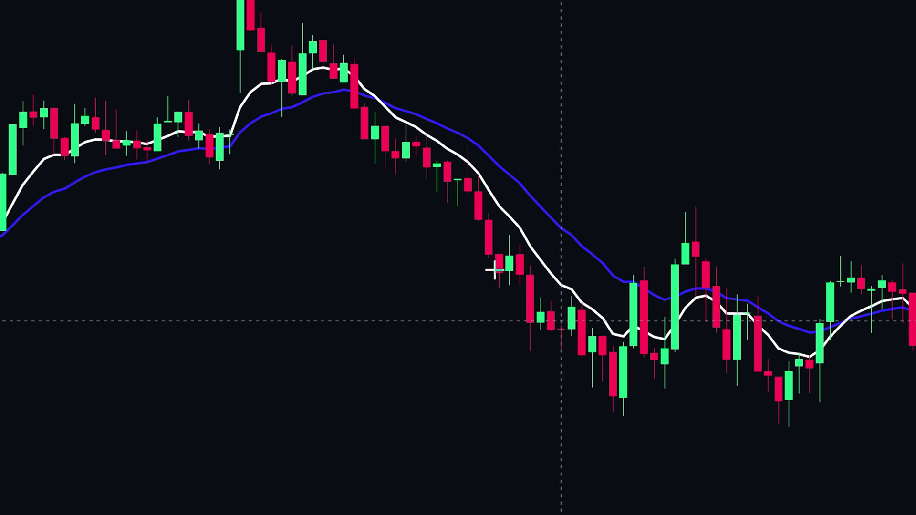
Place a short position at the EMA rejection with 1.97 stop, 5.17 target, 2.62 risk/reward
left_click(477, 204)
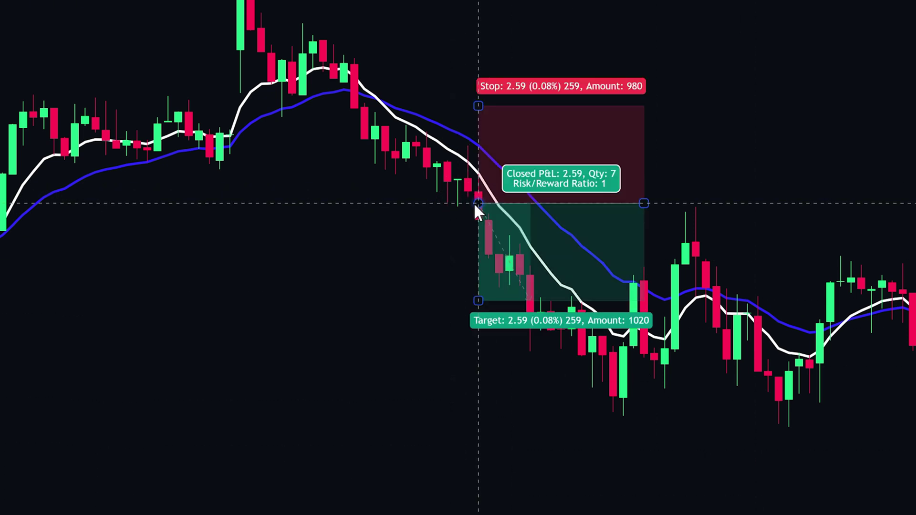
left_click_drag(478, 106, 479, 129)
left_click_drag(476, 300, 479, 398)
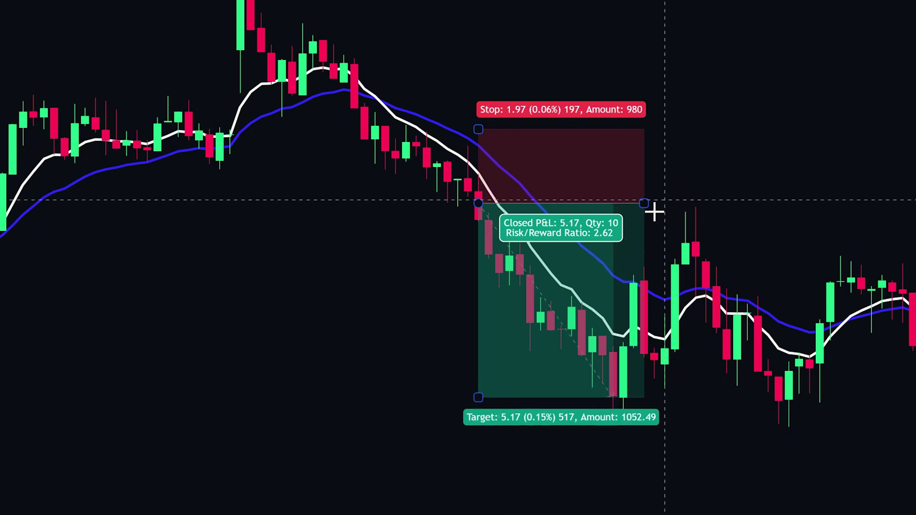
left_click_drag(645, 206, 717, 206)
left_click(788, 161)
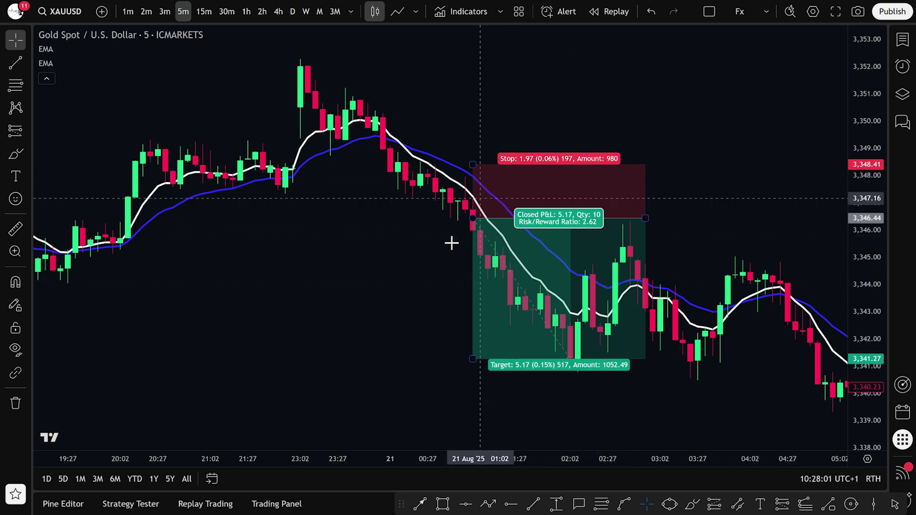
Show the Trading Panel below the gold chart, listing trusted brokers starting with Paper Trading
mouse_move(511, 238)
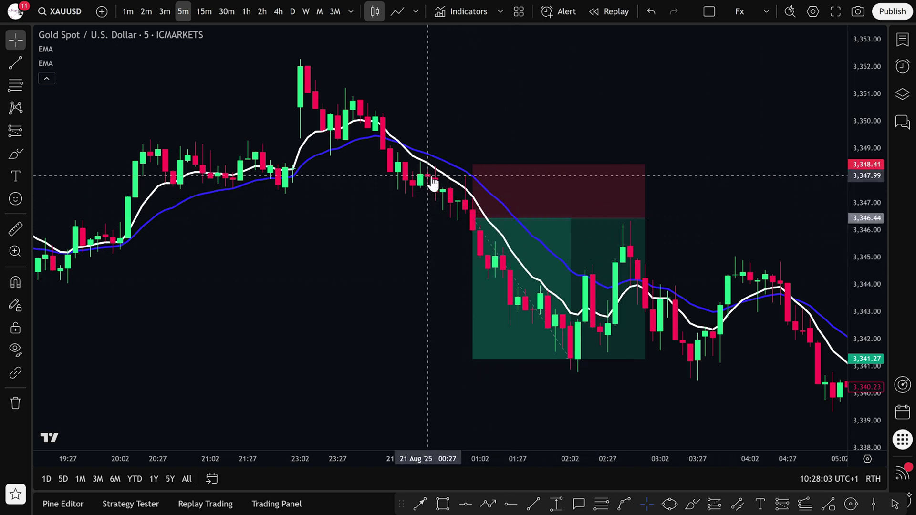
mouse_move(477, 212)
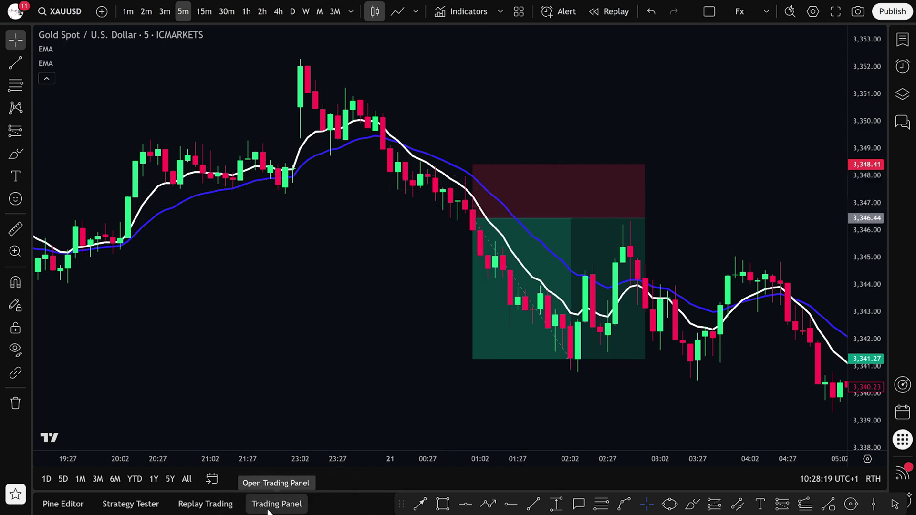
left_click(275, 504)
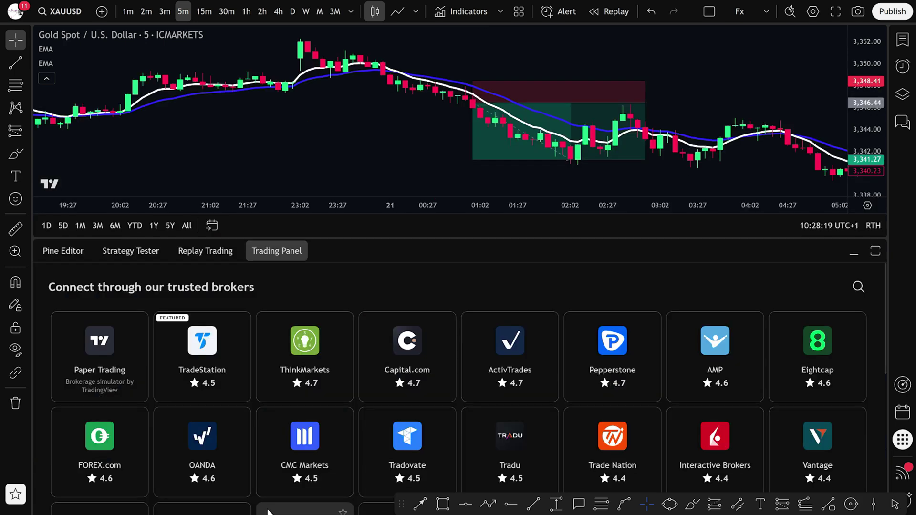
Connect the Paper Trading account, dismiss its setup tip, and collapse the bottom panel for a full-height chart
left_click(107, 356)
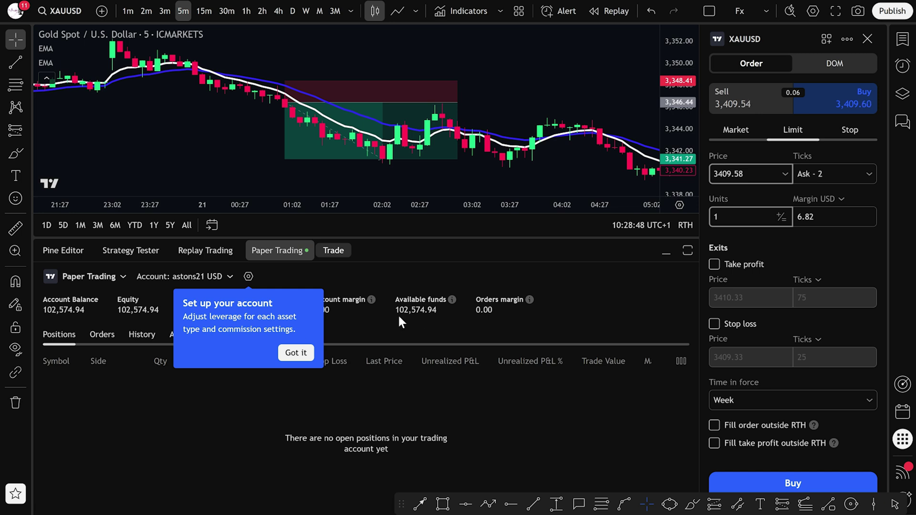
left_click(299, 351)
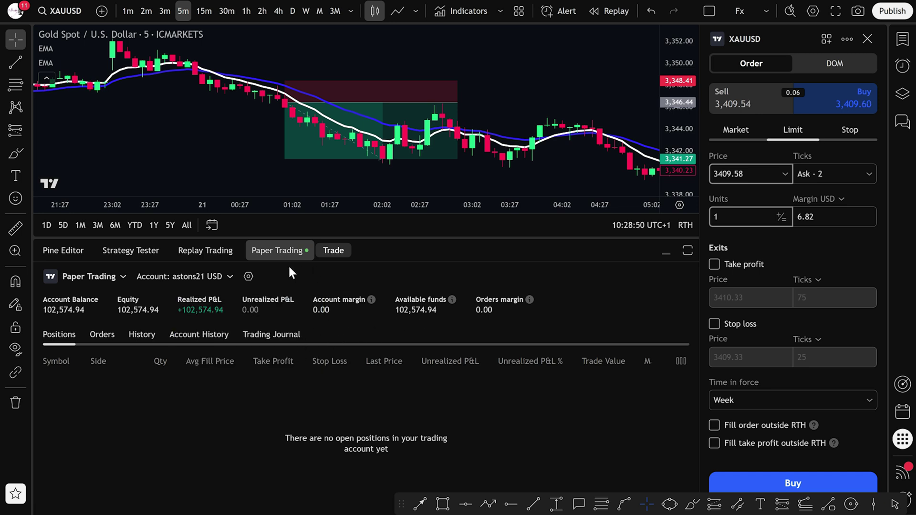
left_click(666, 254)
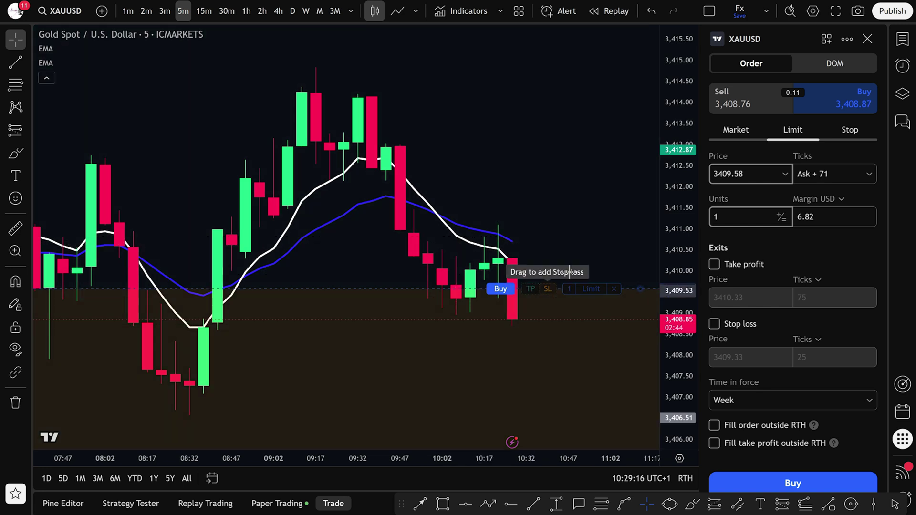
Place a 1-unit XAUUSD sell limit at 3,409.58, then sell 1 unit at market, filled at 3,408.75
left_click(754, 102)
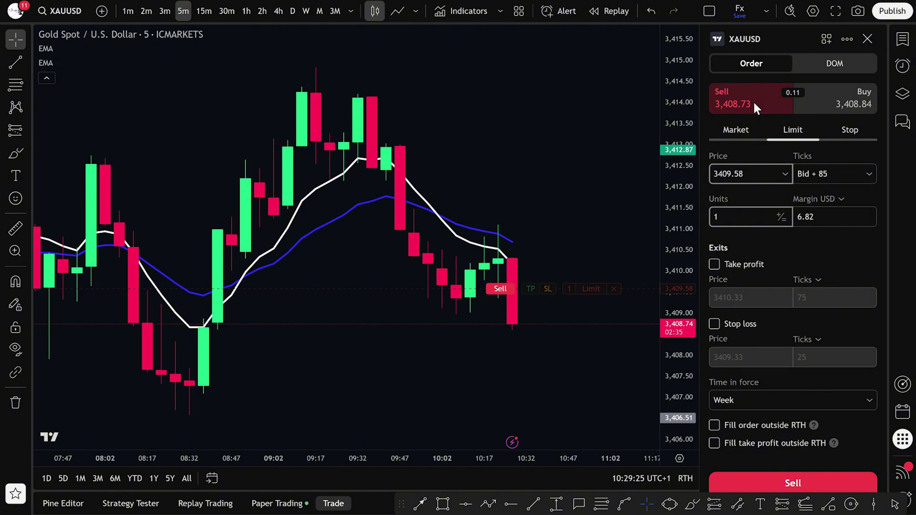
left_click(752, 101)
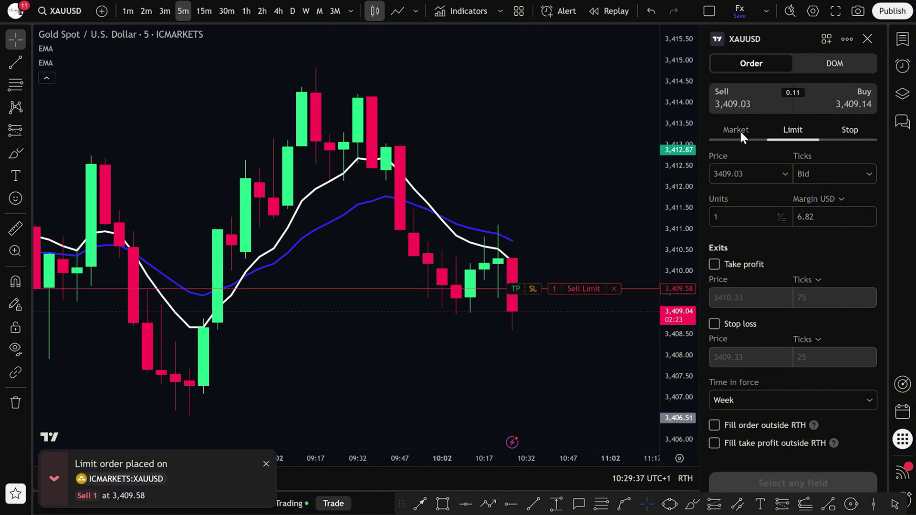
left_click(737, 130)
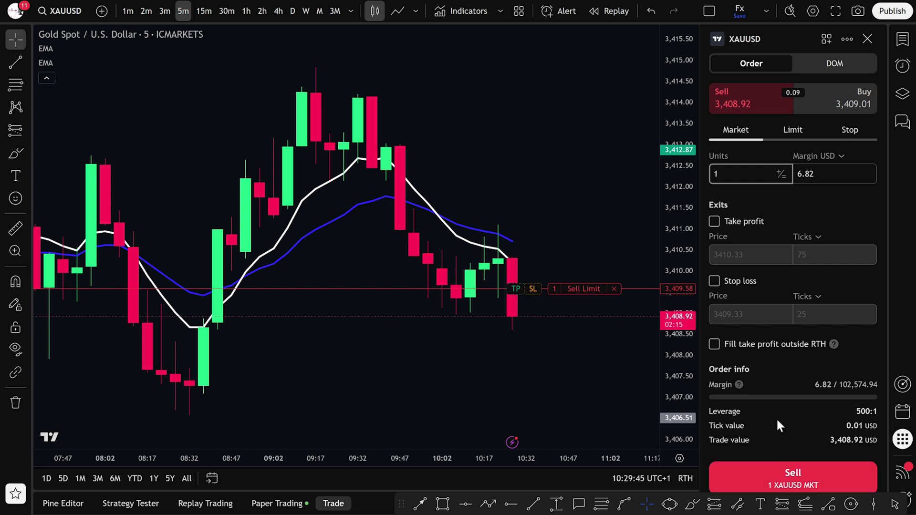
left_click(791, 472)
left_click(773, 311)
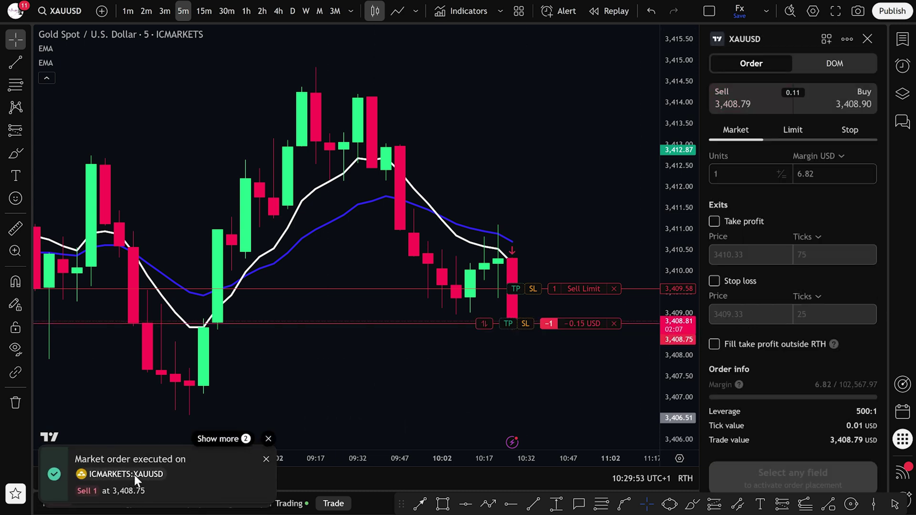
Cancel the pending 3,409.58 sell limit and dismiss the order-cancelled and order-executed notifications
left_click(614, 289)
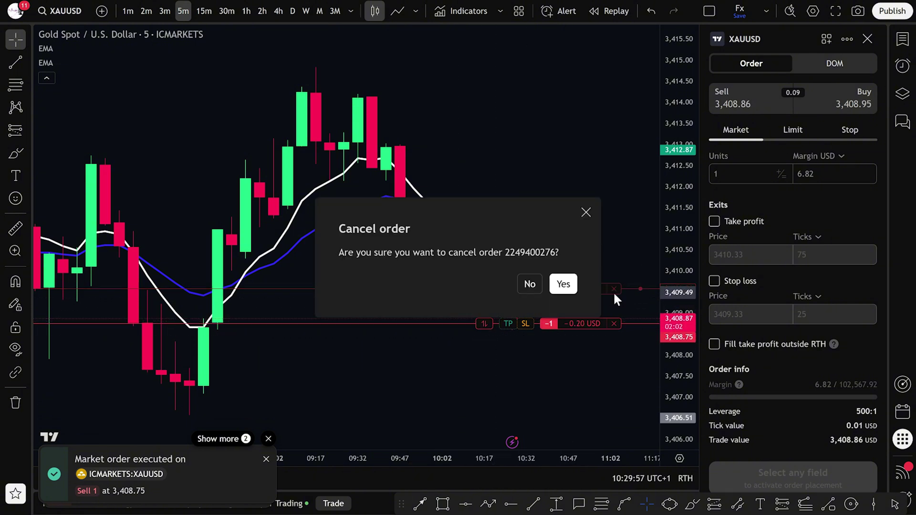
left_click(563, 284)
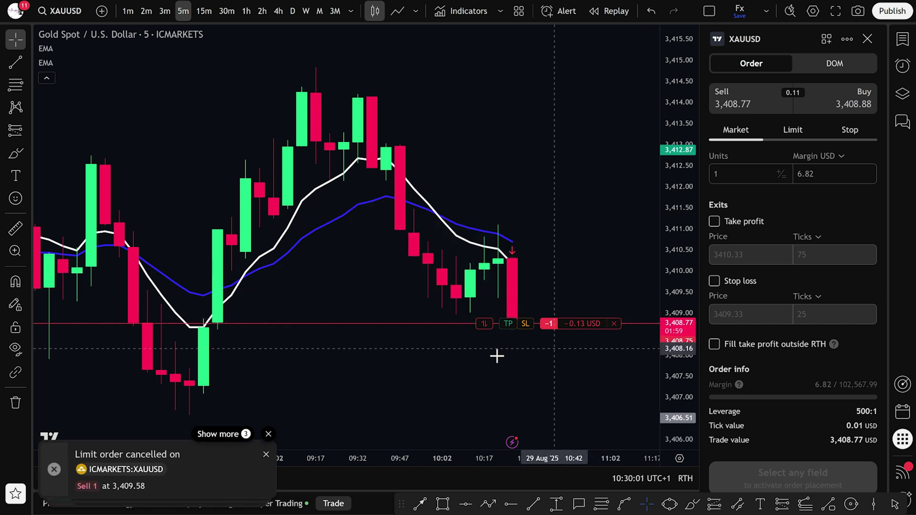
left_click(267, 454)
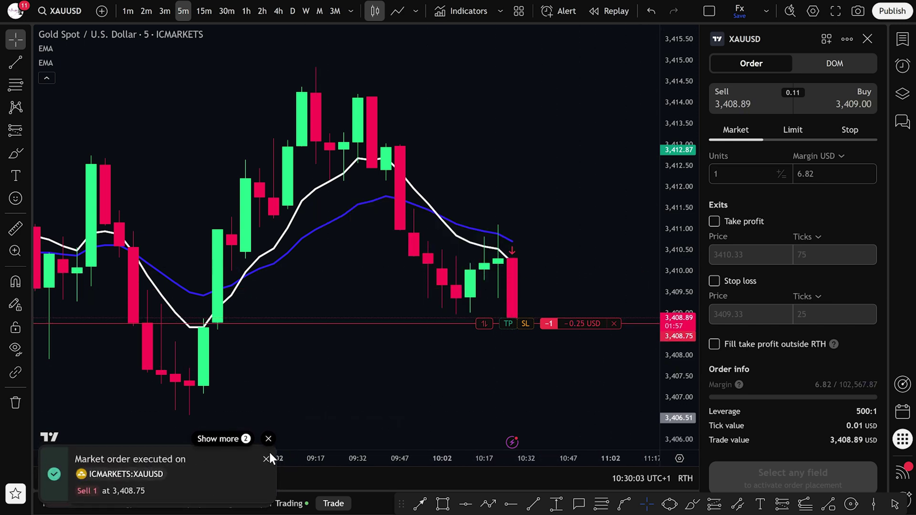
left_click(266, 459)
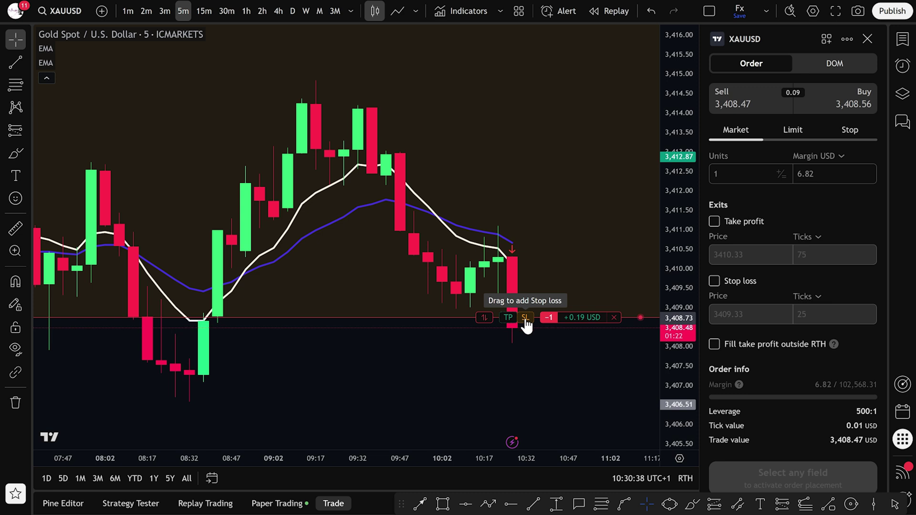
Add a stop loss at 3,411.39 and a take profit at 3,404.74 to the short
left_click_drag(525, 320, 531, 217)
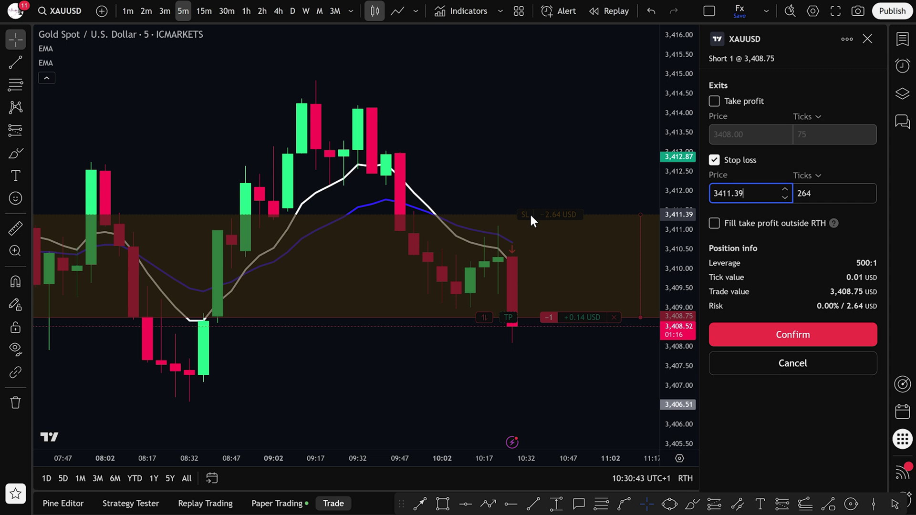
left_click(789, 335)
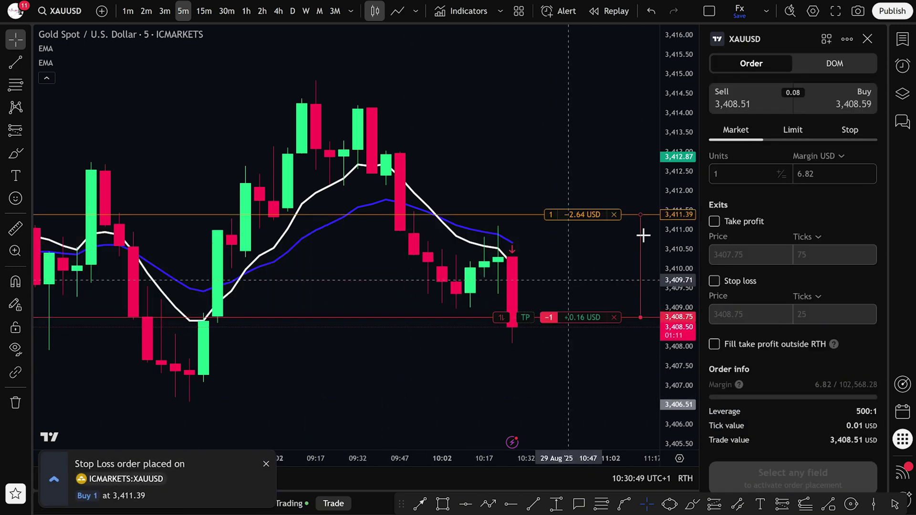
left_click_drag(681, 181, 685, 260)
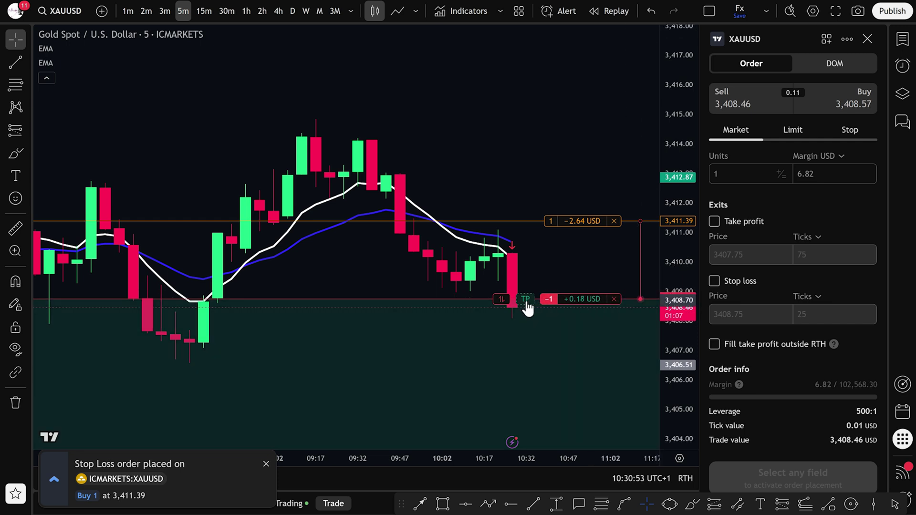
left_click_drag(525, 305, 525, 424)
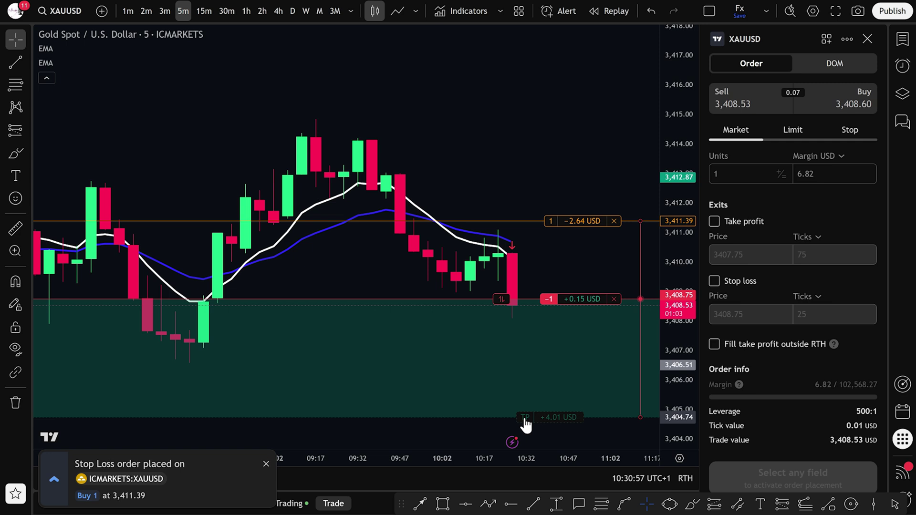
left_click_drag(525, 425, 525, 424)
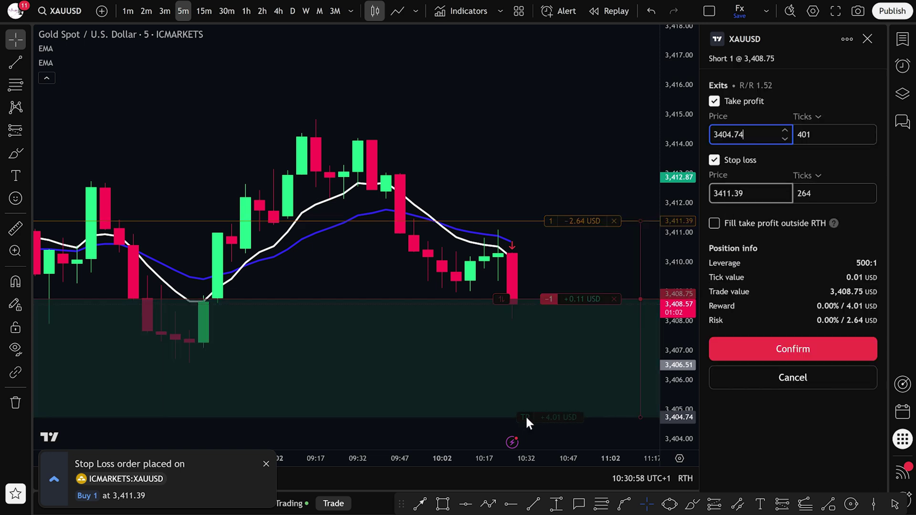
left_click(762, 344)
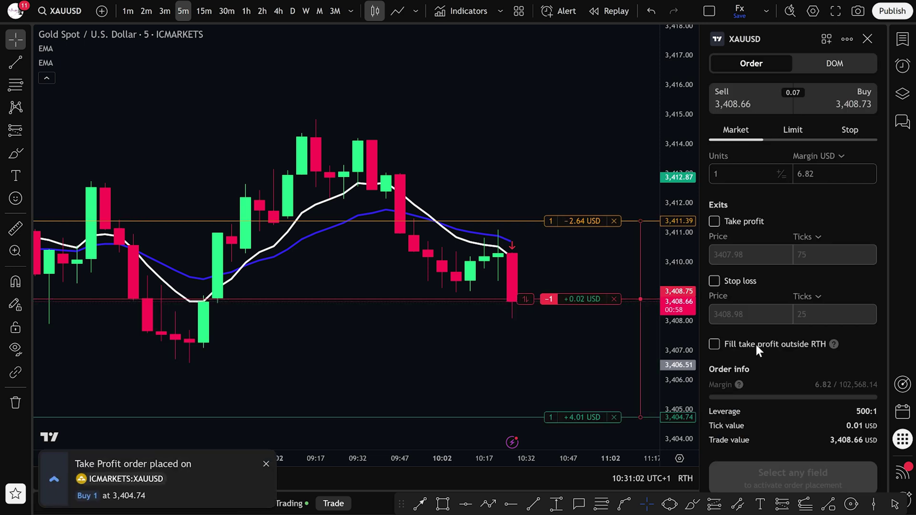